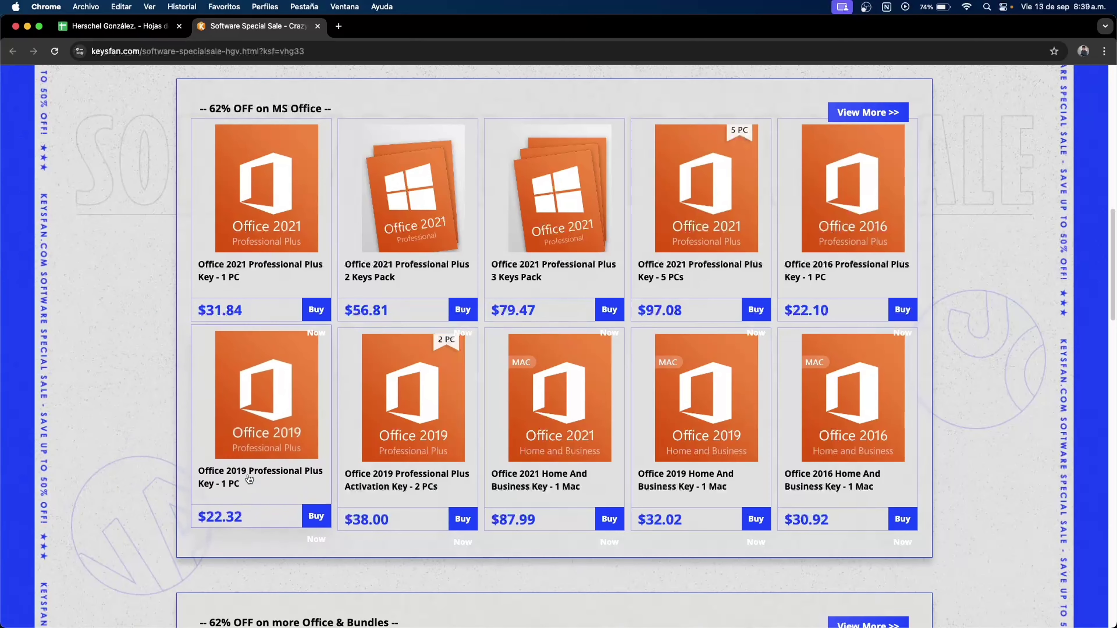
Scroll up to the '50% OFF on Windows OS' section showing the $9.66 Windows 10 Professional key.
scroll(155, 467, up, 5)
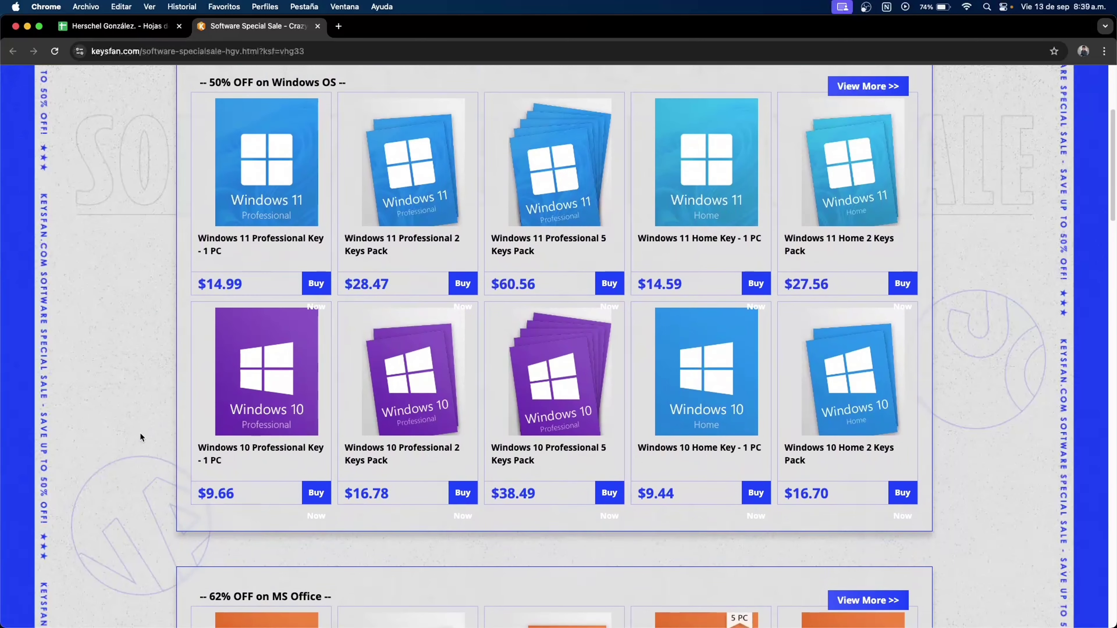
Add the Windows 10 Professional Key to the cart, apply coupon HGV50, and reach checkout at $9.66.
click(241, 375)
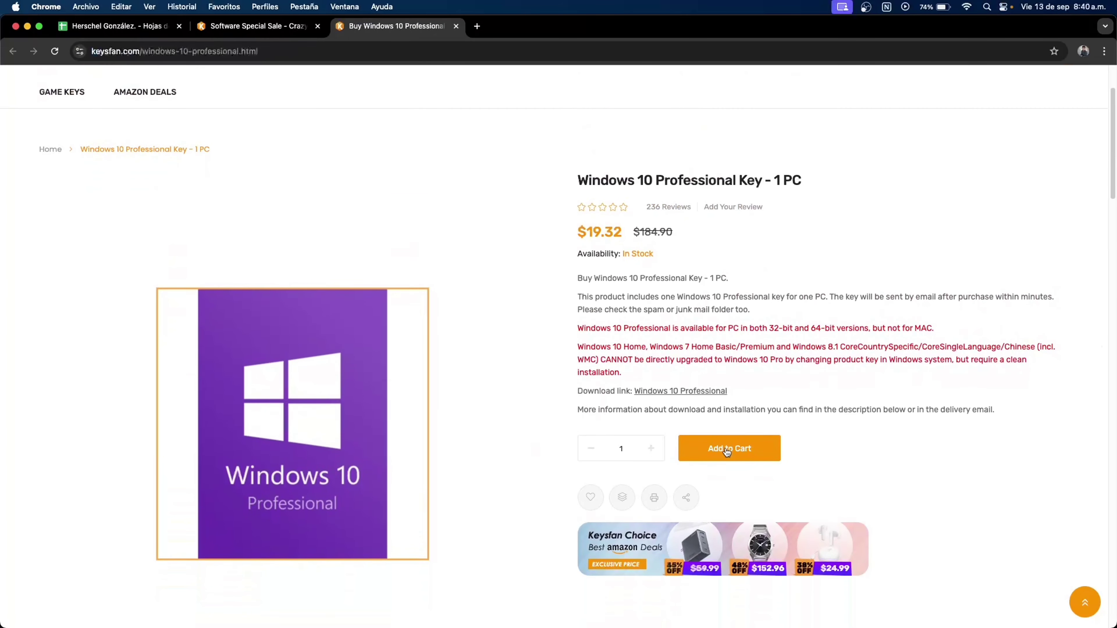
click(747, 450)
click(585, 417)
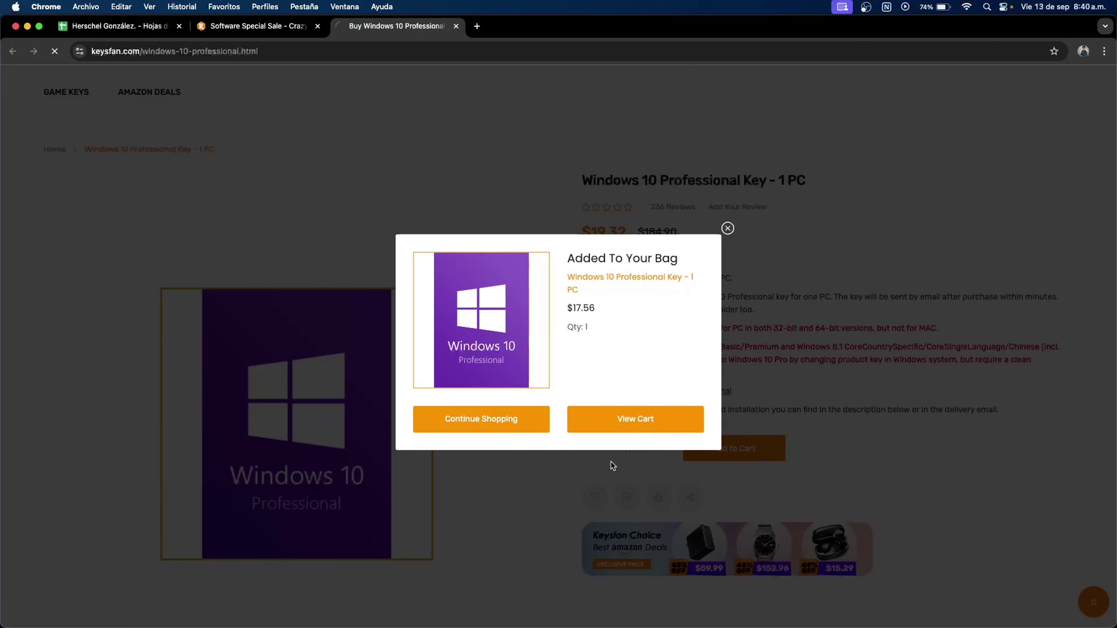
drag(507, 333, 531, 334)
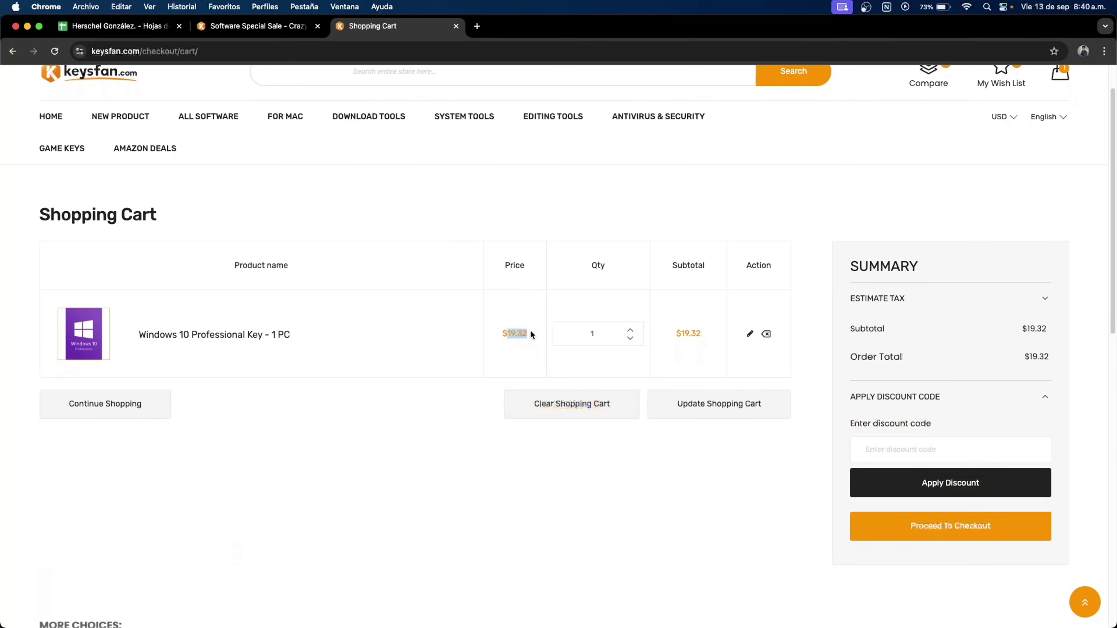
click(873, 449)
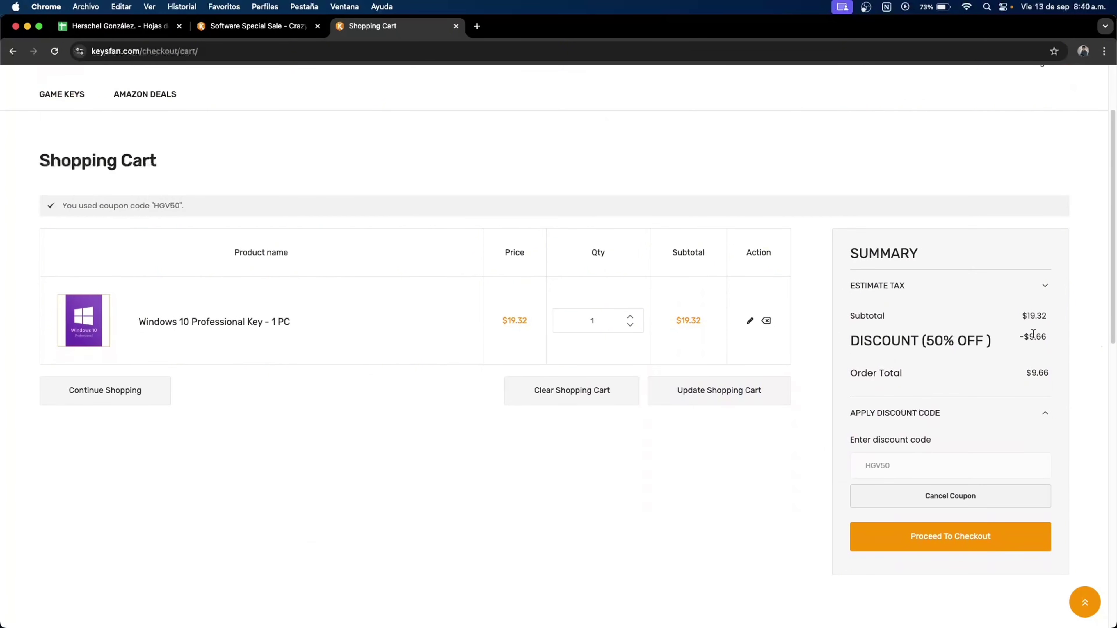
drag(1029, 336, 1046, 343)
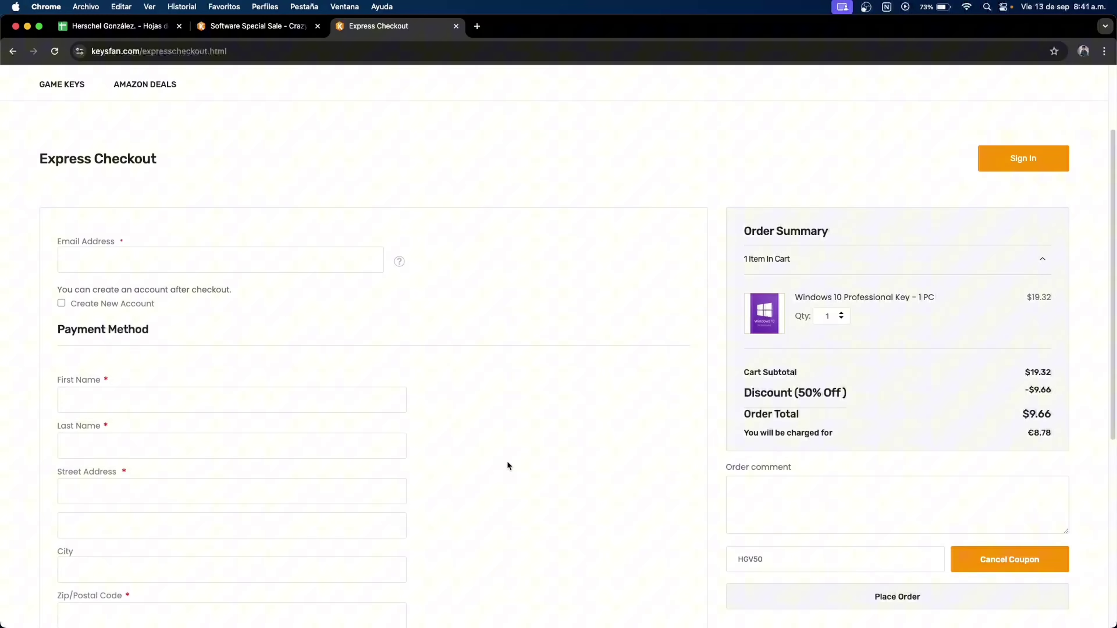
scroll(507, 461, down, 5)
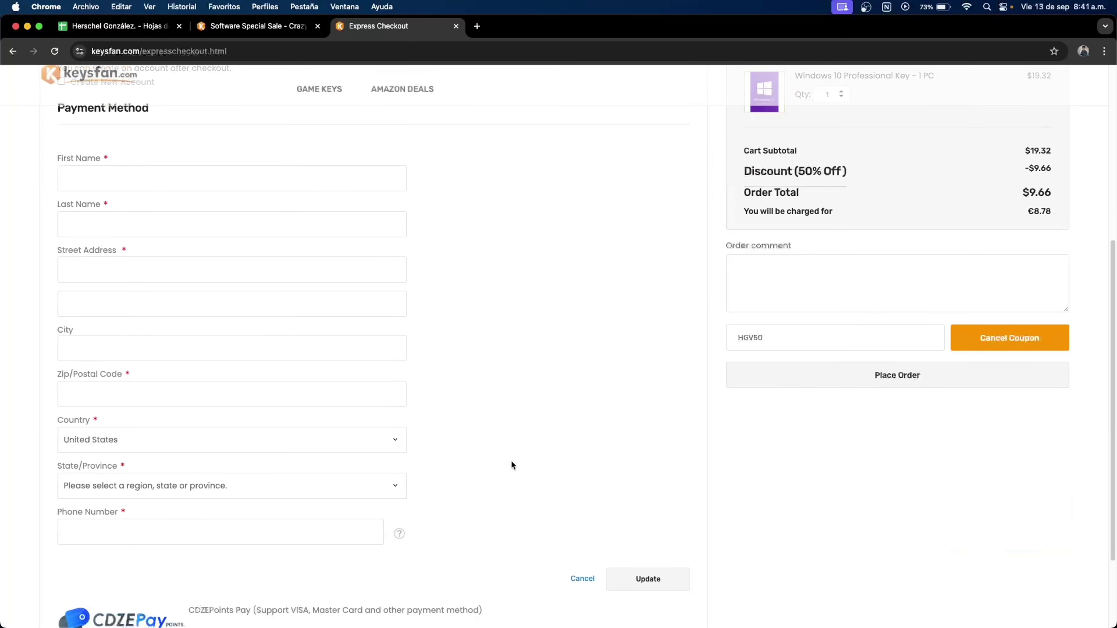
scroll(482, 456, up, 6)
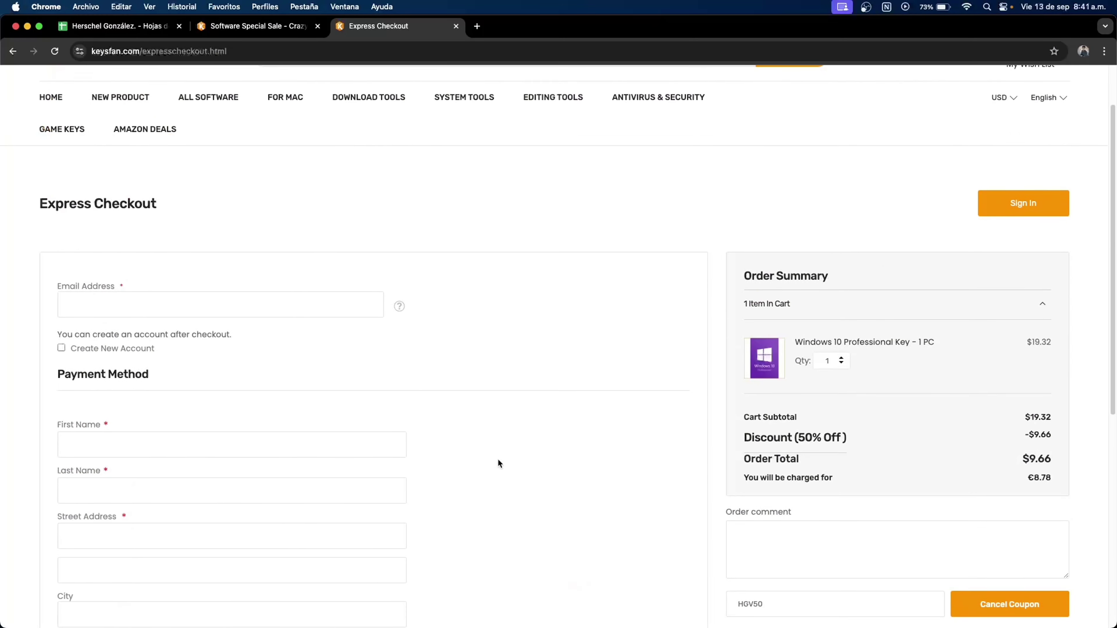
scroll(515, 458, down, 9)
scroll(477, 437, up, 2)
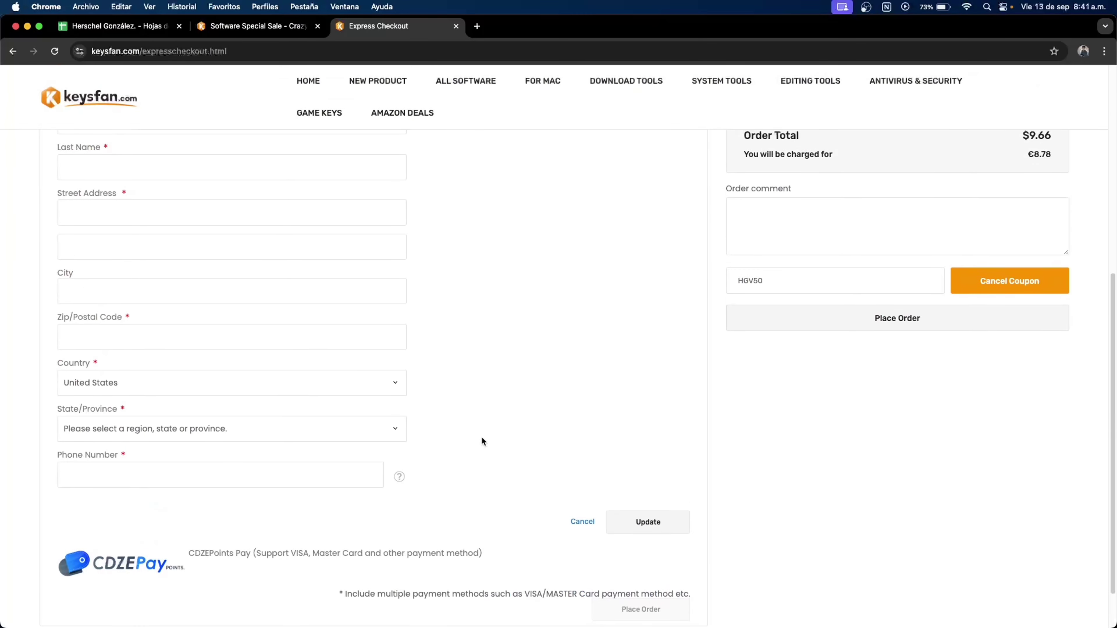
scroll(537, 432, up, 5)
scroll(562, 424, up, 5)
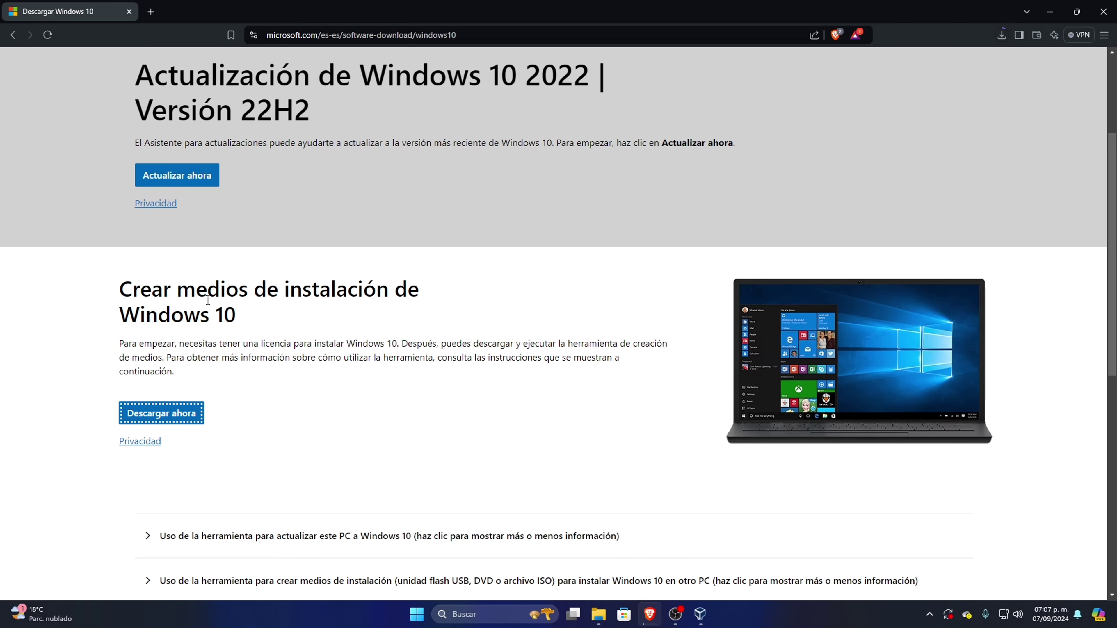
Show the downloaded MediaCreationTool_22H2.exe in its Descargas folder.
scroll(394, 410, up, 3)
scroll(393, 411, down, 6)
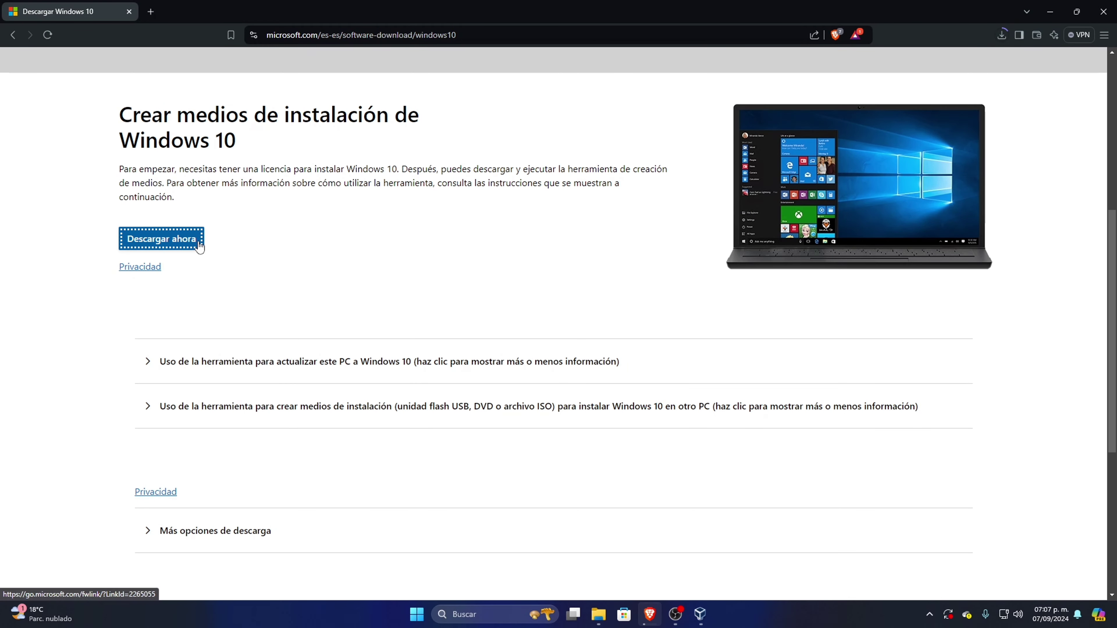
scroll(456, 316, up, 5)
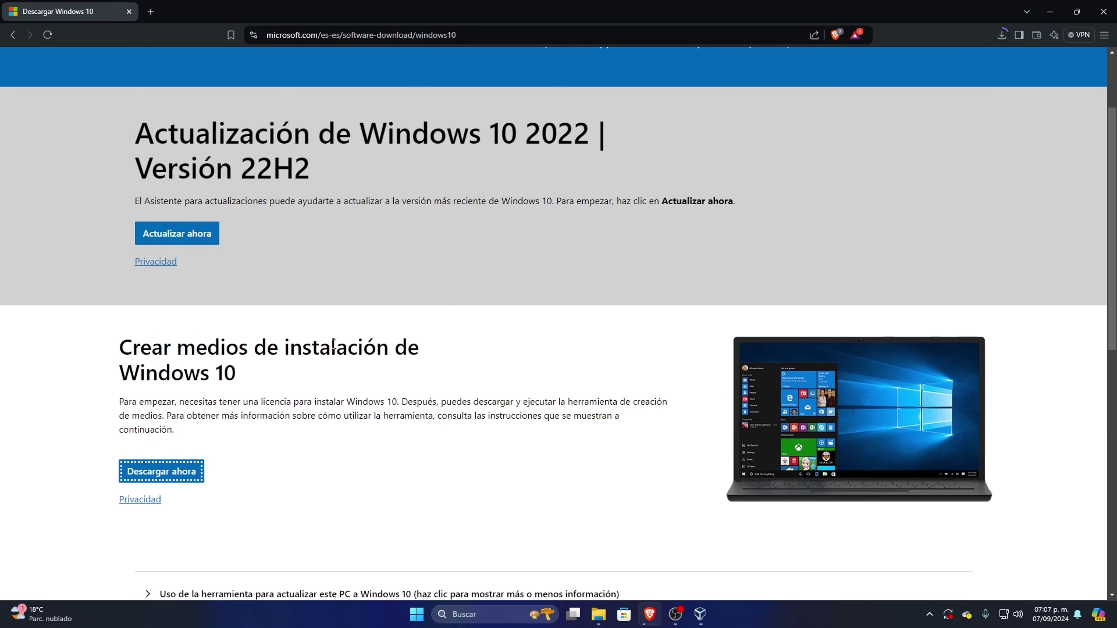
scroll(166, 310, down, 4)
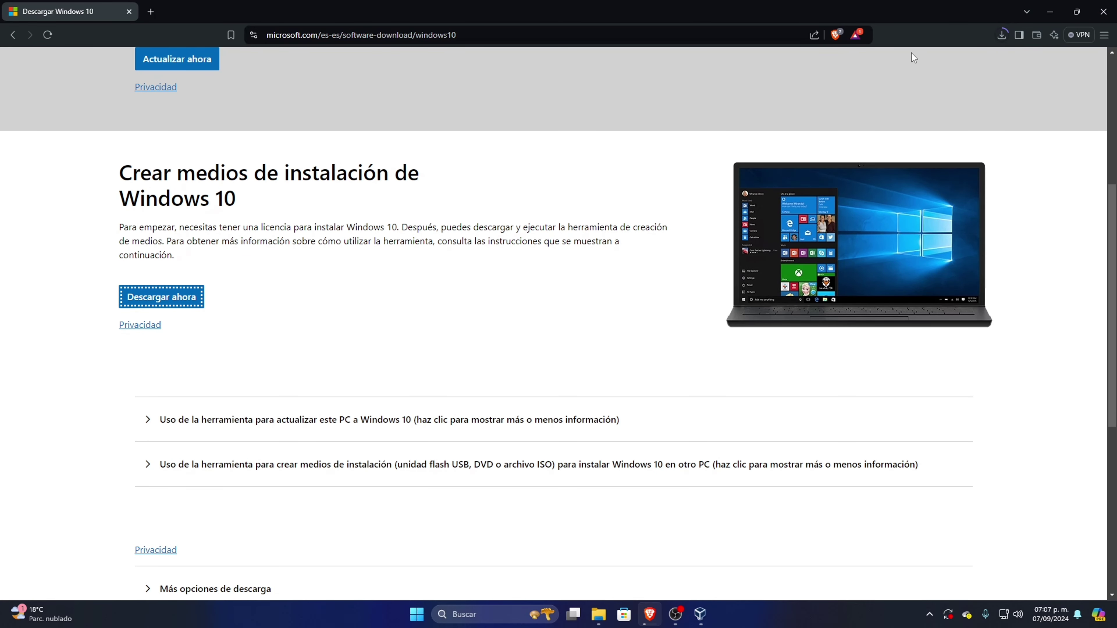
click(1001, 34)
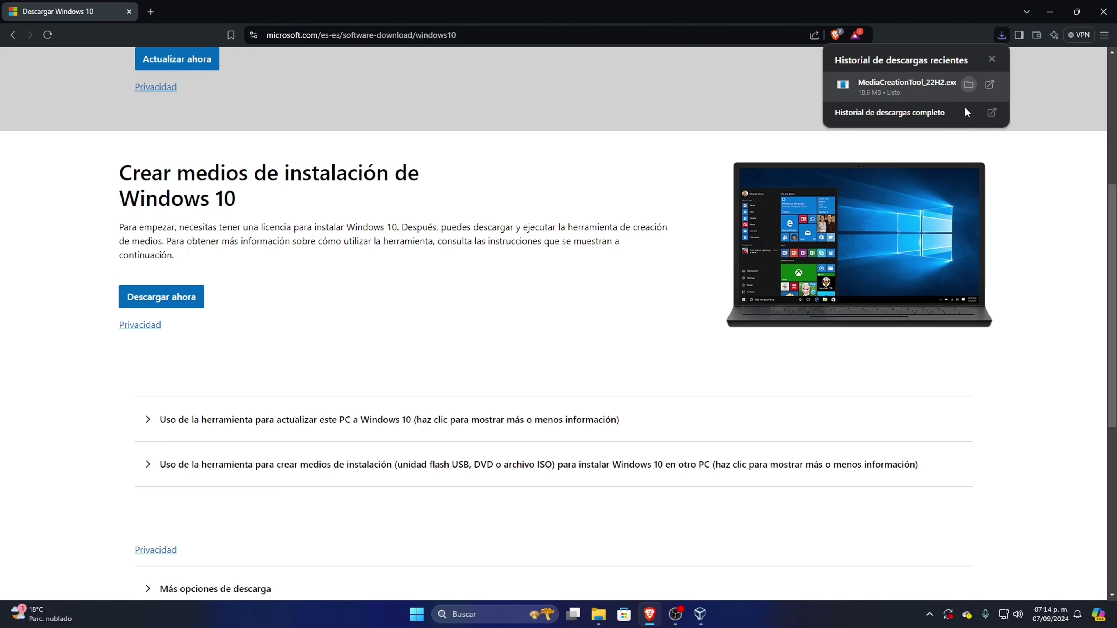
click(884, 82)
Run MediaCreationTool_22H2.exe as administrator and close the Descargas window.
right_click(469, 285)
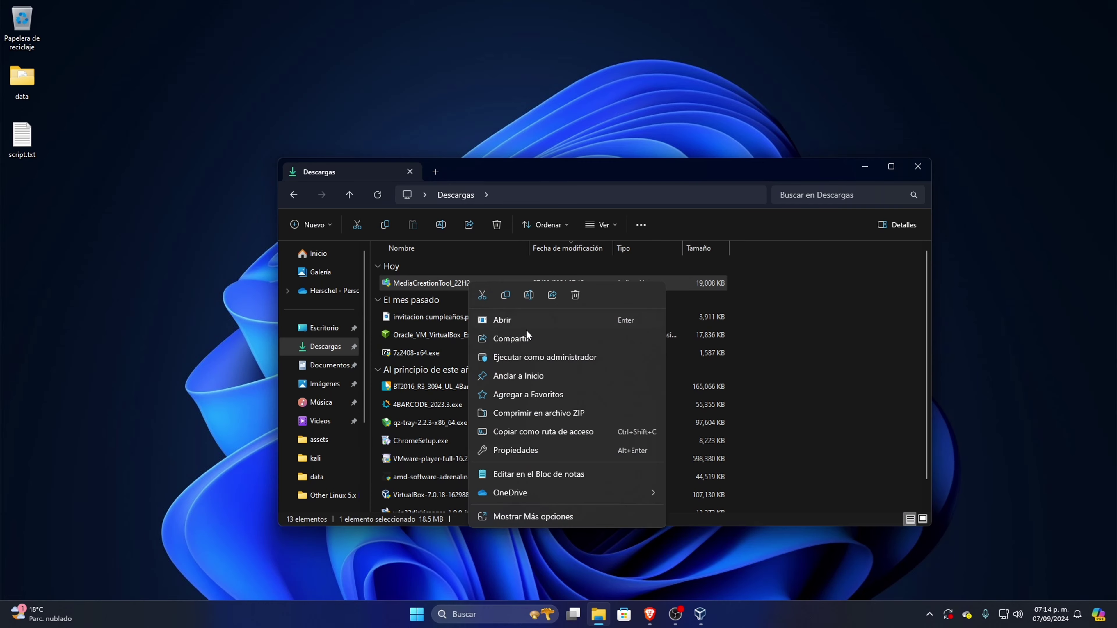
click(545, 355)
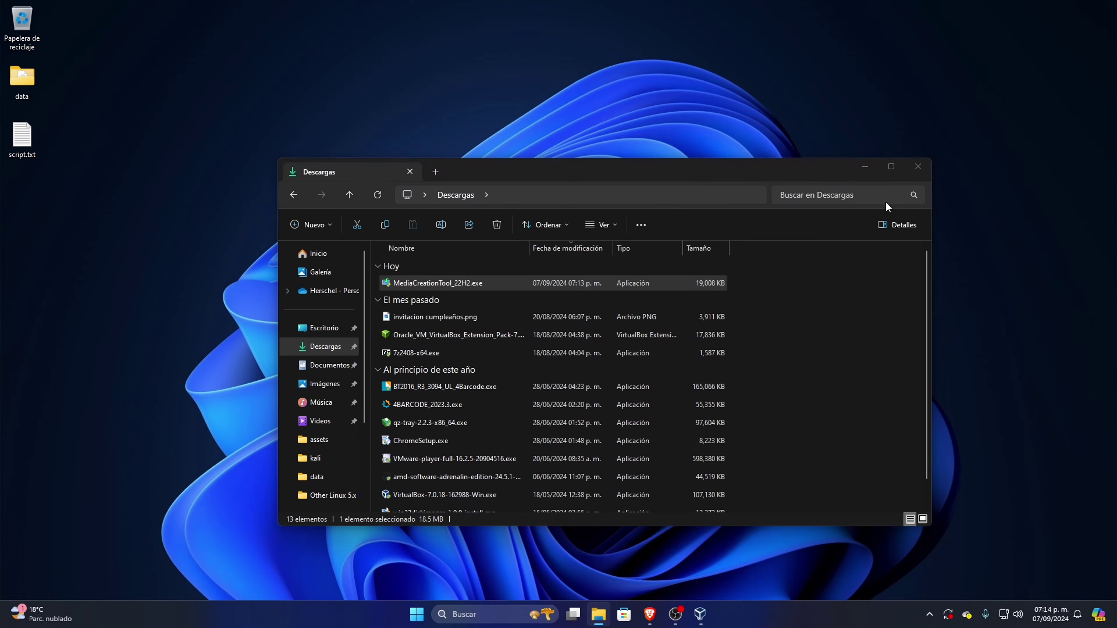
click(918, 167)
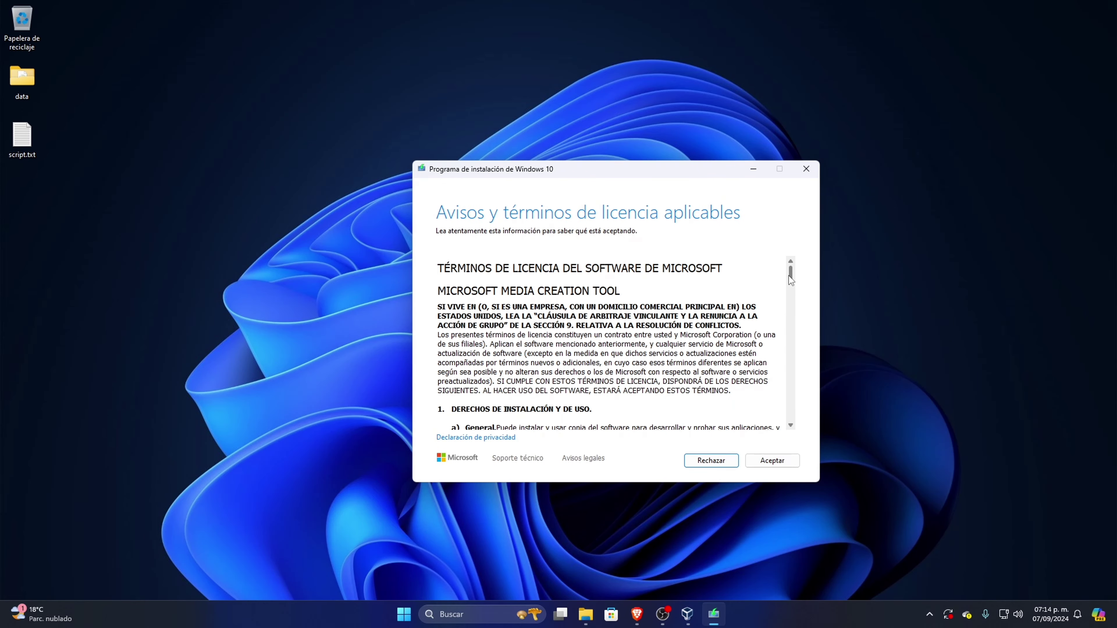
Accept the license terms and choose to create installation media for another PC.
drag(791, 309, 791, 264)
click(773, 462)
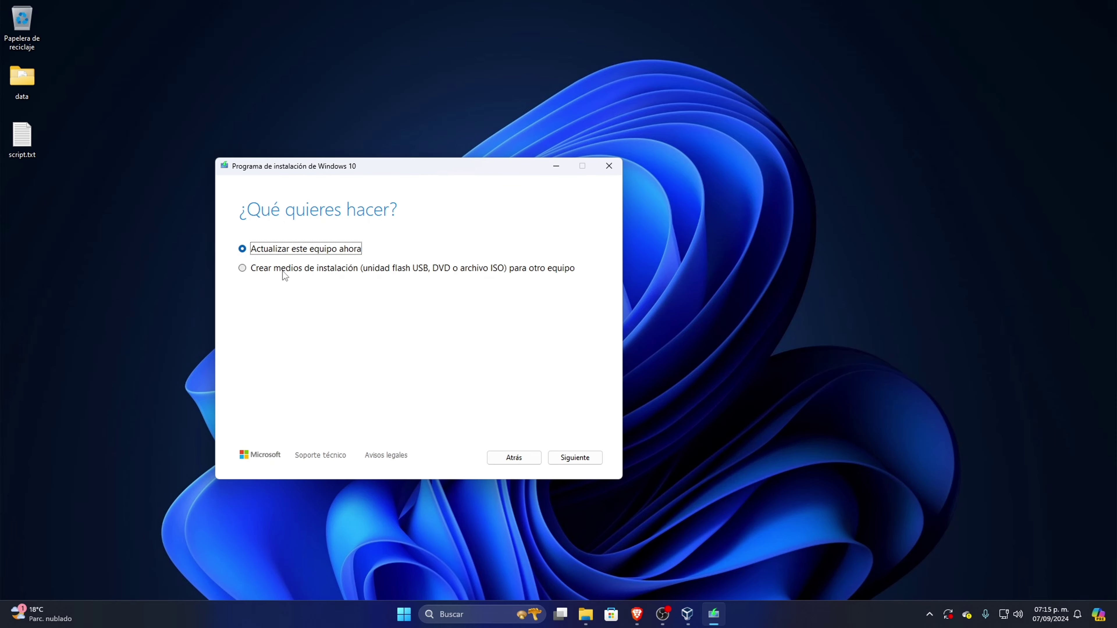
click(257, 270)
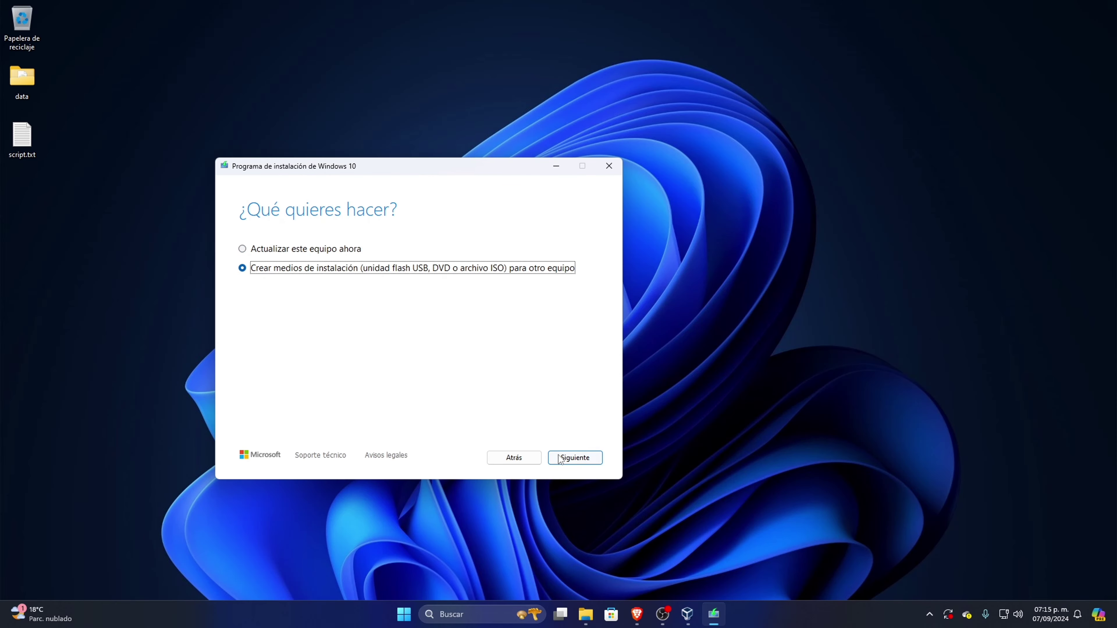
click(573, 459)
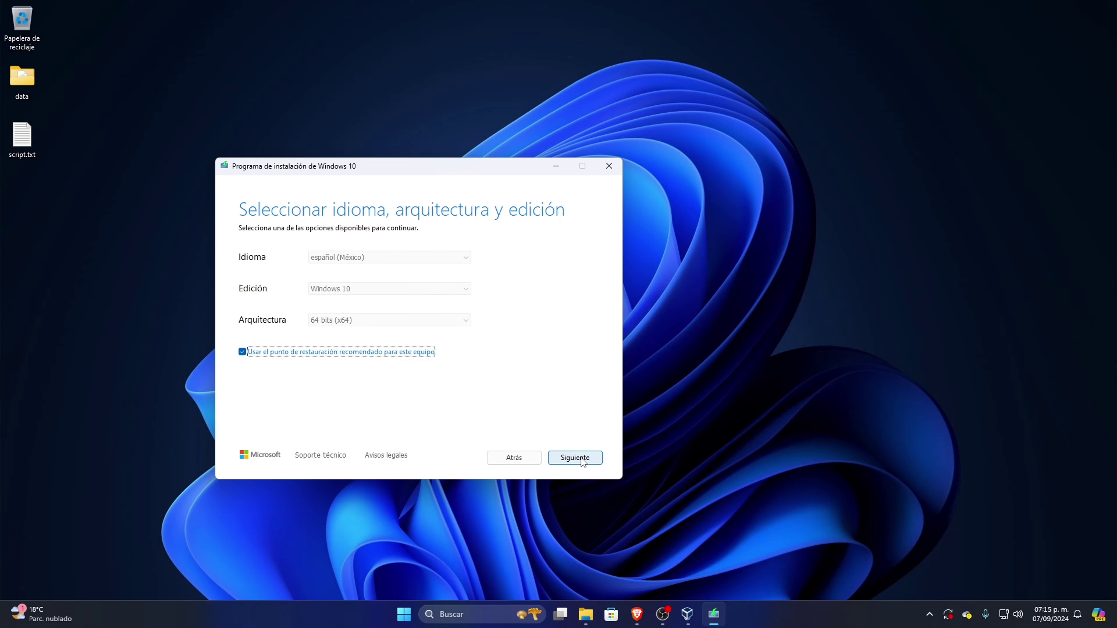
Turn off recommended options and keep español, Windows 10, 64-bit.
click(242, 352)
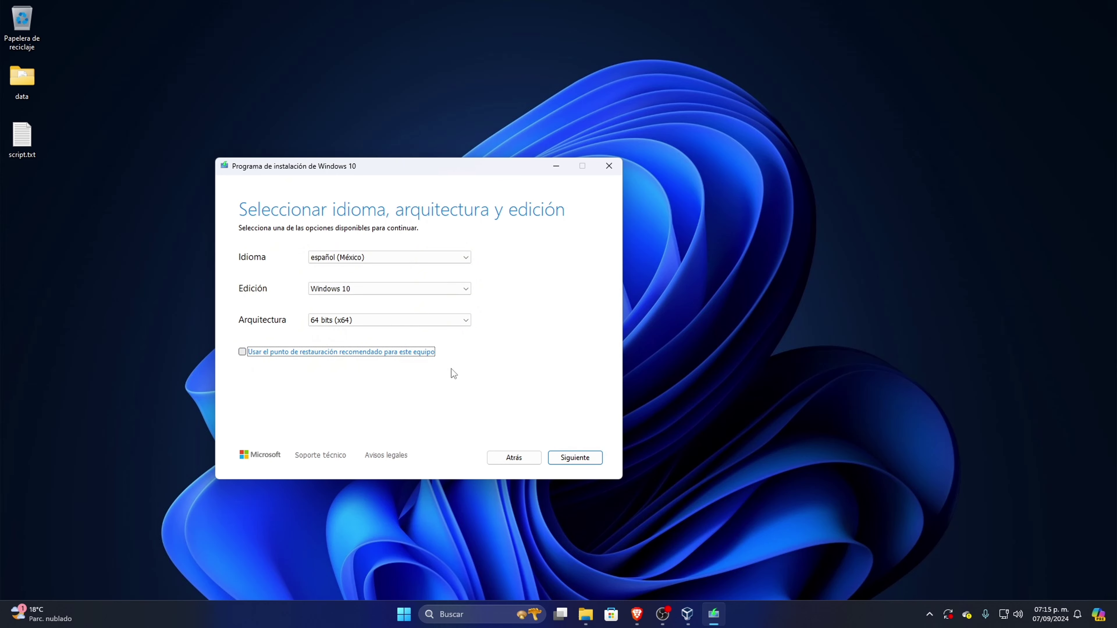
click(333, 289)
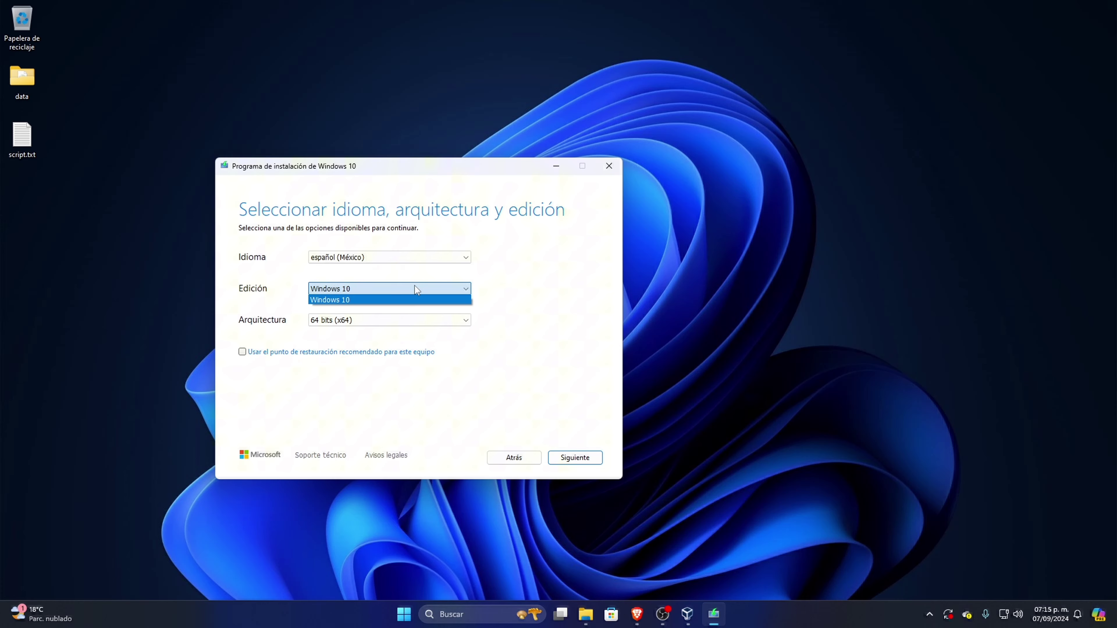
click(366, 291)
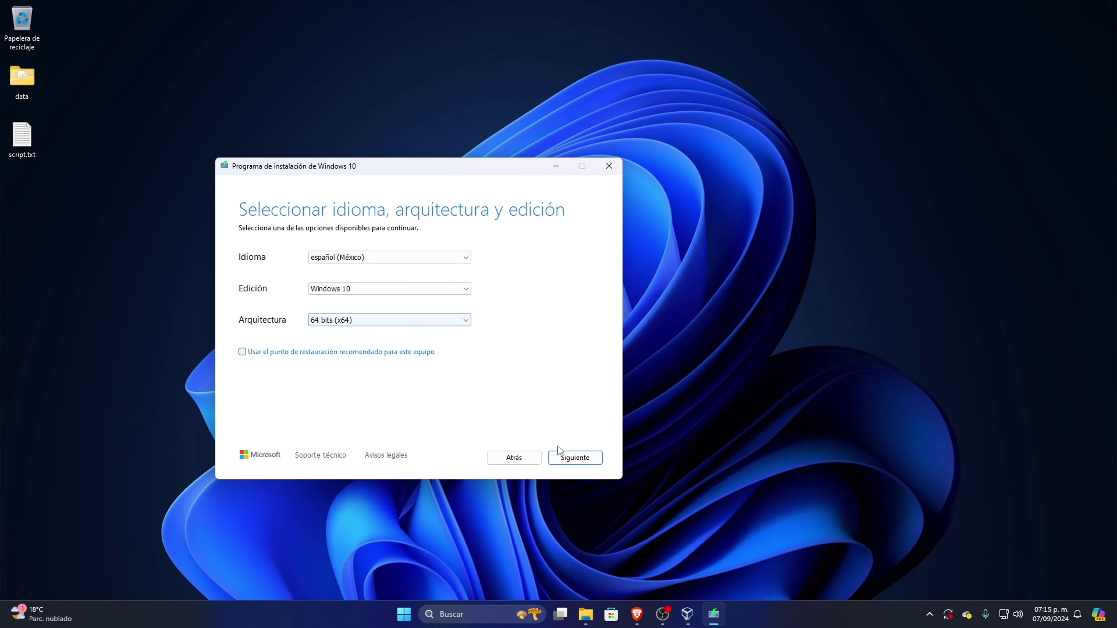
click(581, 460)
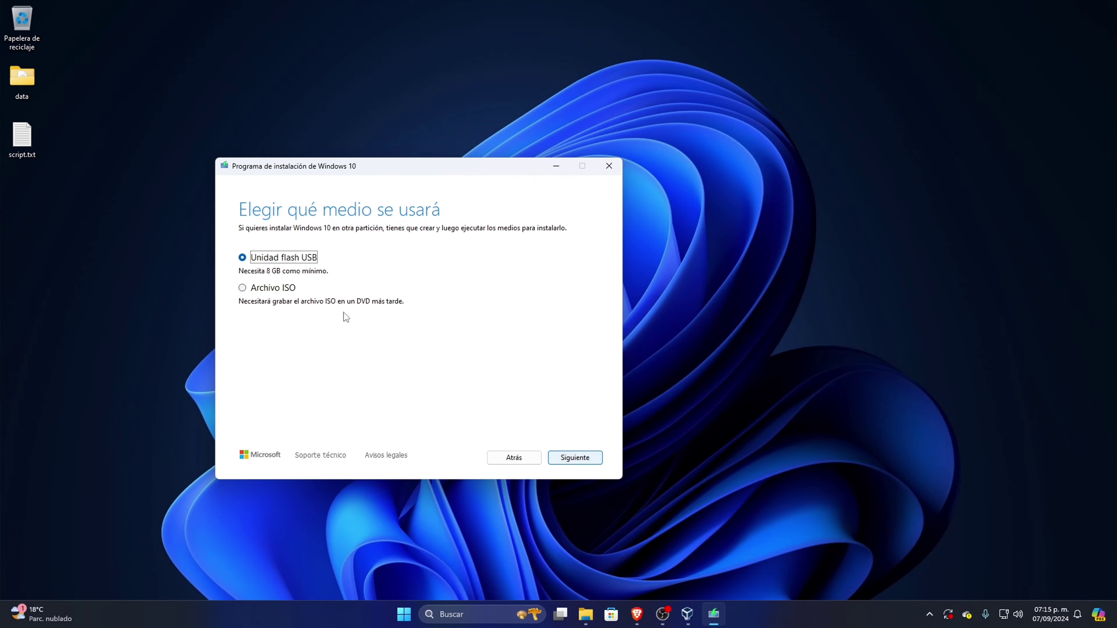
Choose Archivo ISO as the media, browse to Escritorio, then cancel the save dialog.
click(286, 290)
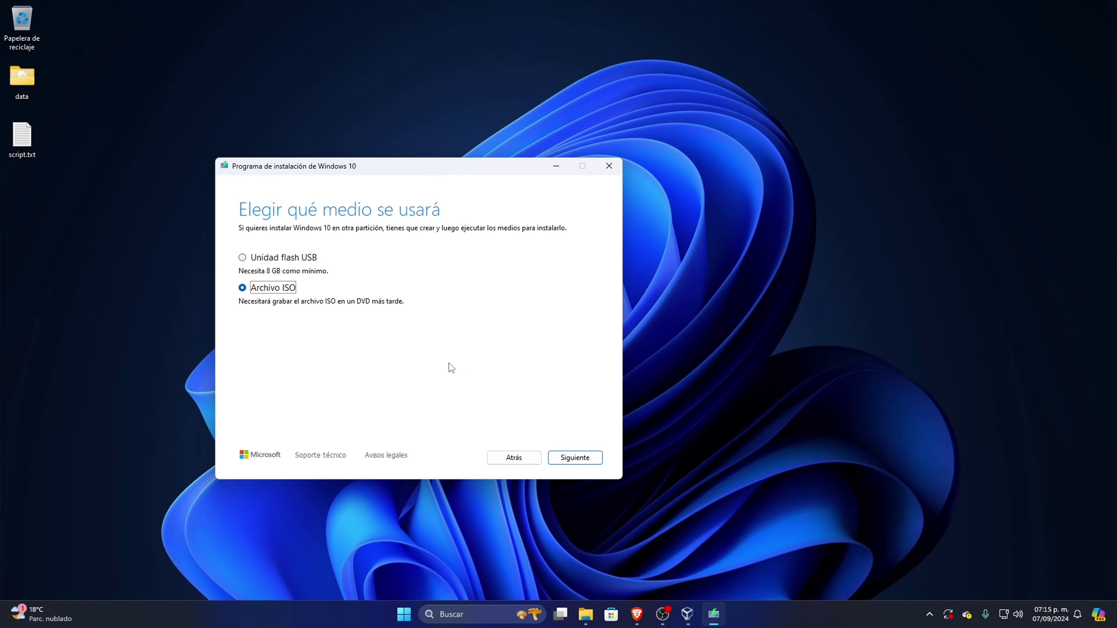
click(576, 459)
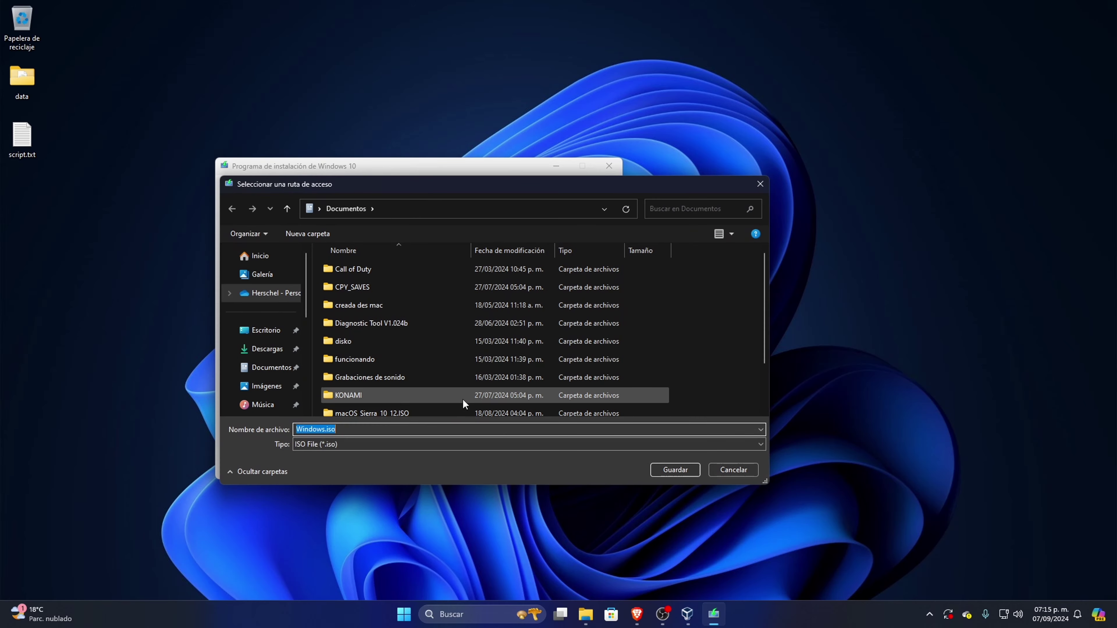
scroll(269, 317, down, 3)
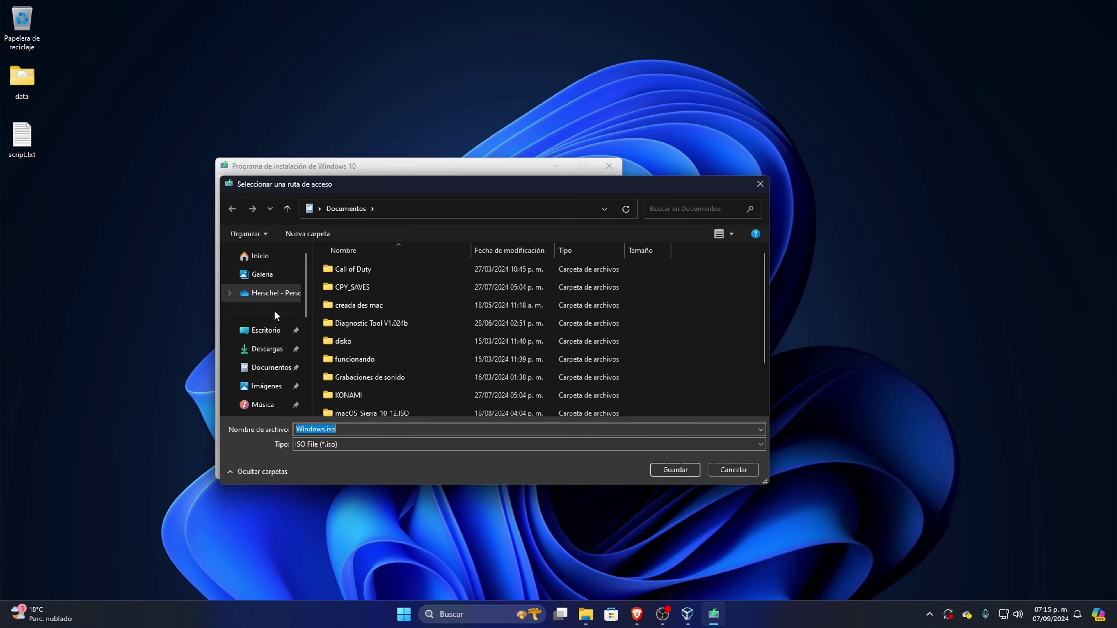
scroll(267, 338, up, 3)
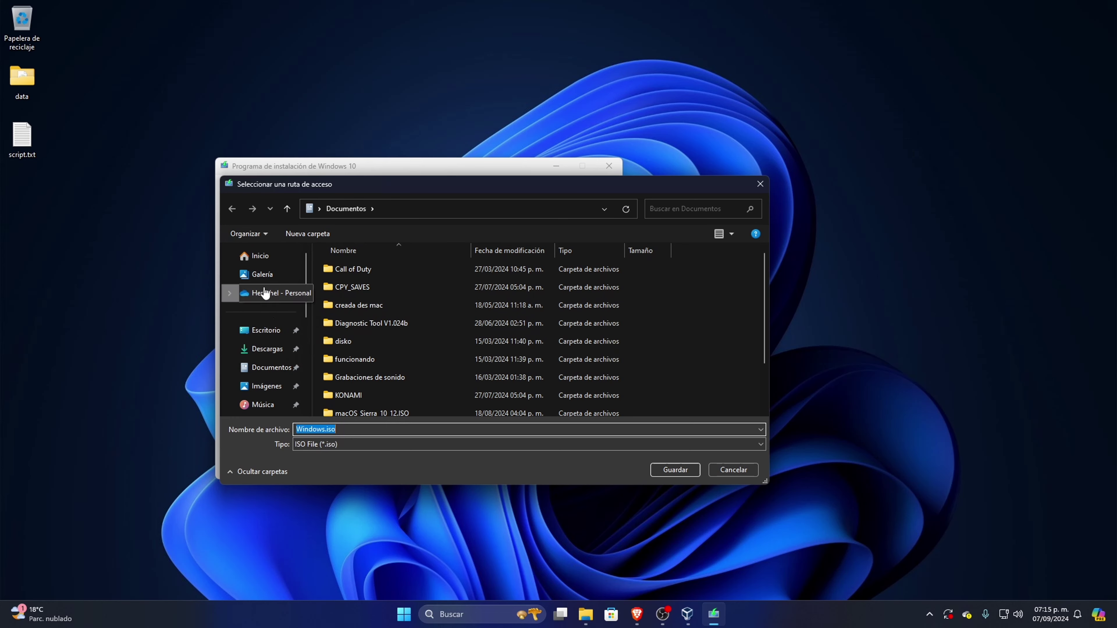
click(266, 336)
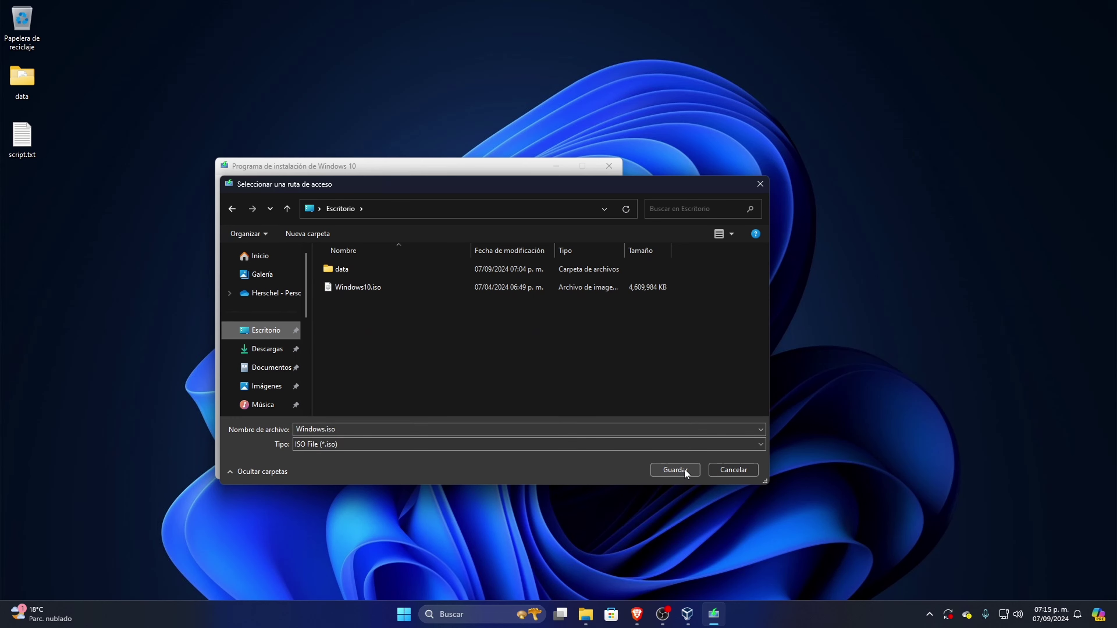
click(726, 470)
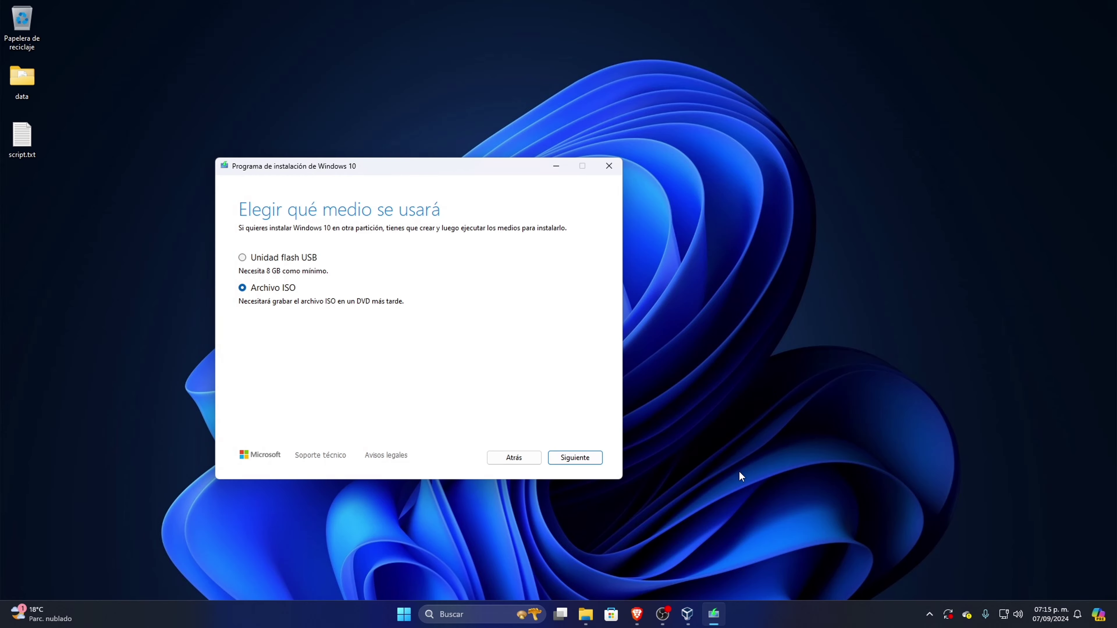
Close the Media Creation Tool, confirm Sí to exit, and move the window aside.
click(611, 165)
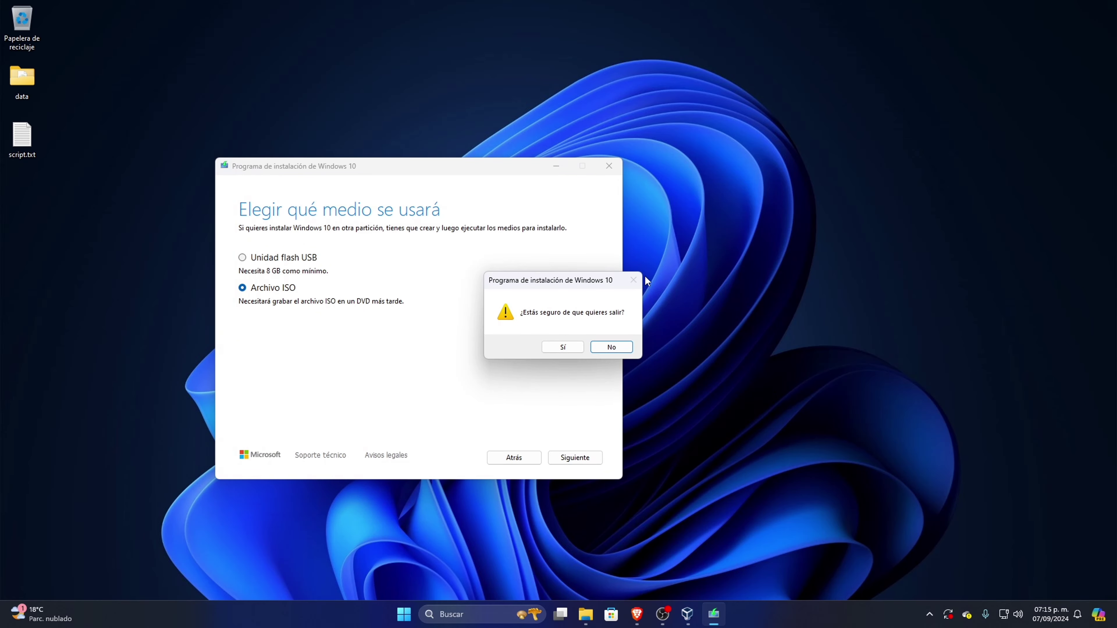
click(565, 347)
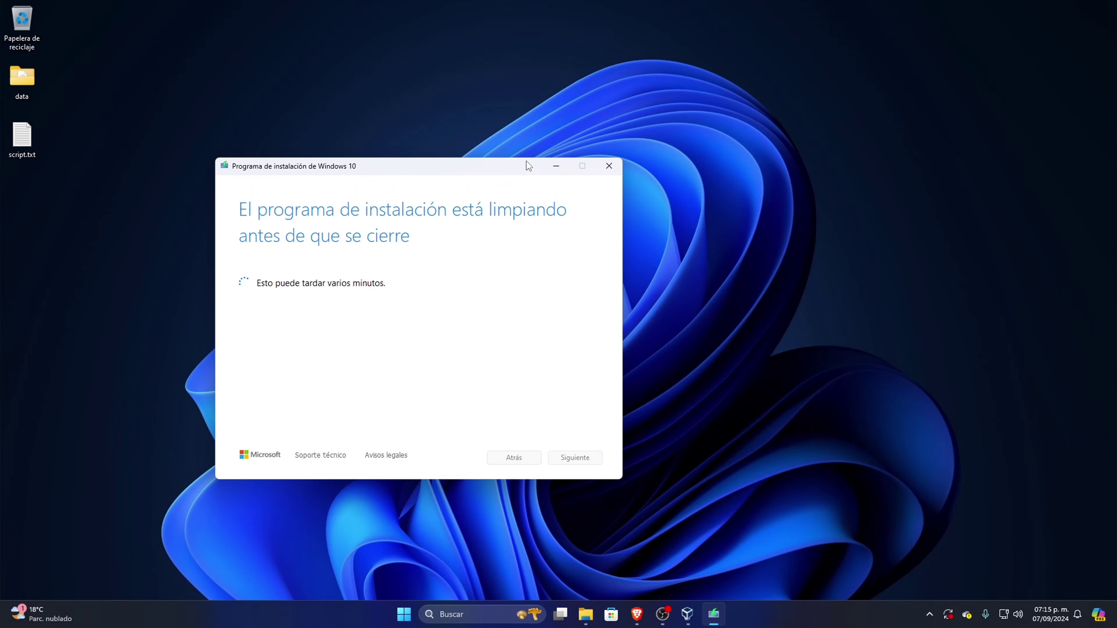
drag(526, 162, 351, 128)
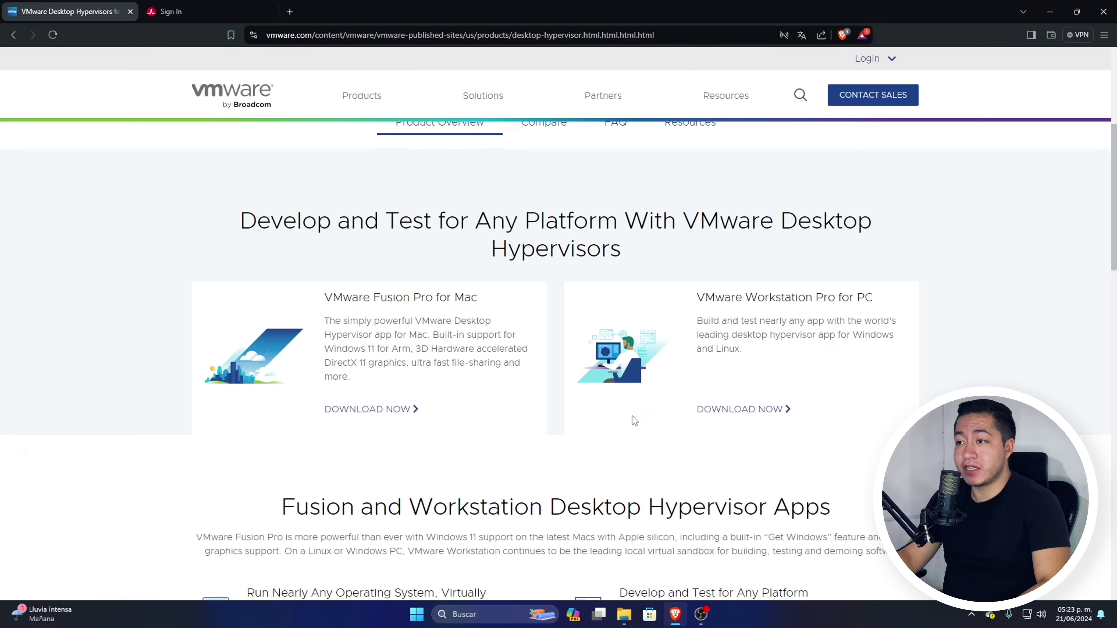
Start the Workstation Pro download and sign in to myBroadcom with the account e-mail and password.
click(737, 411)
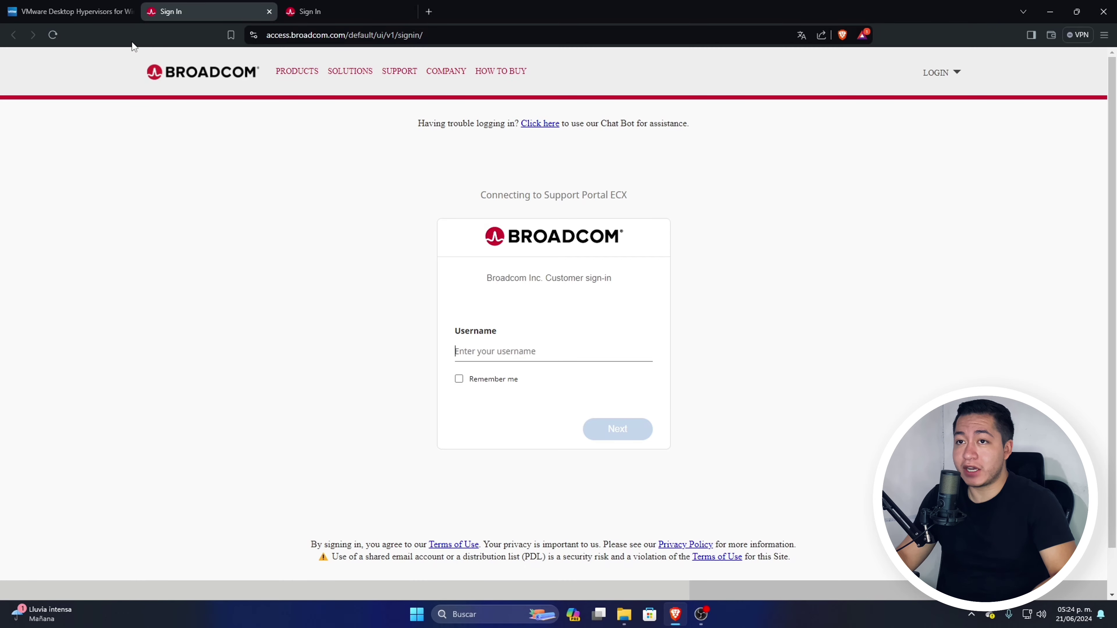
click(269, 11)
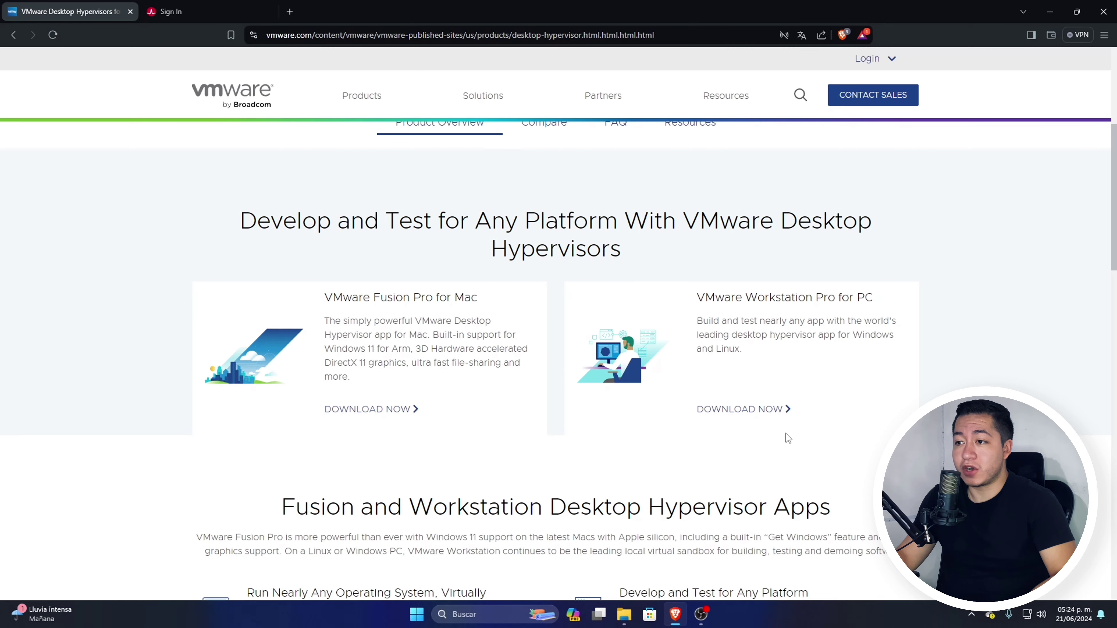
click(767, 410)
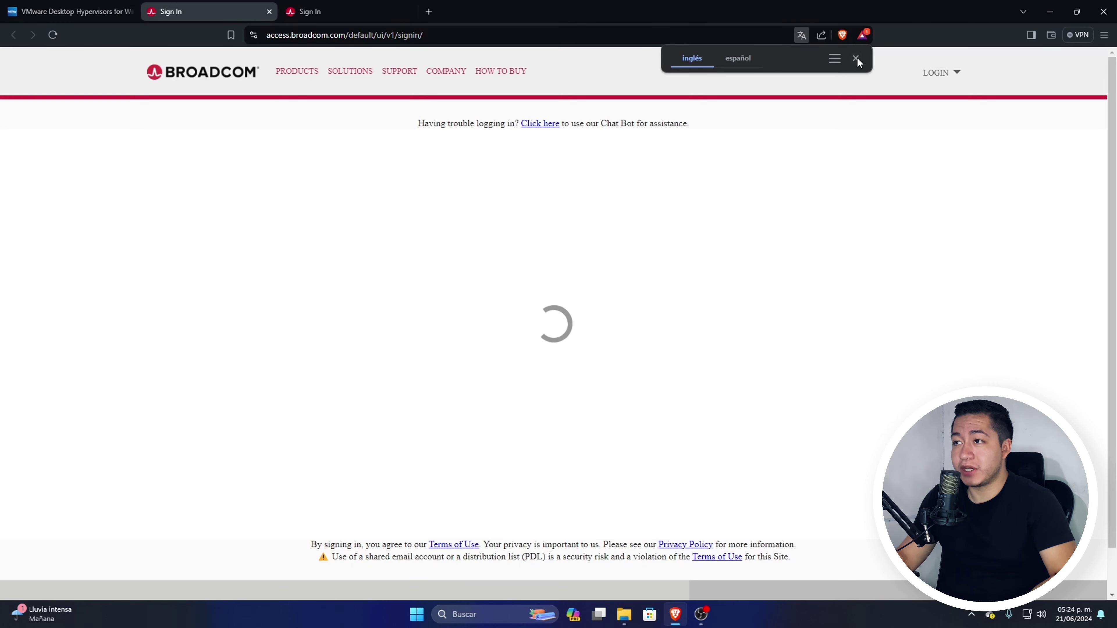
click(955, 76)
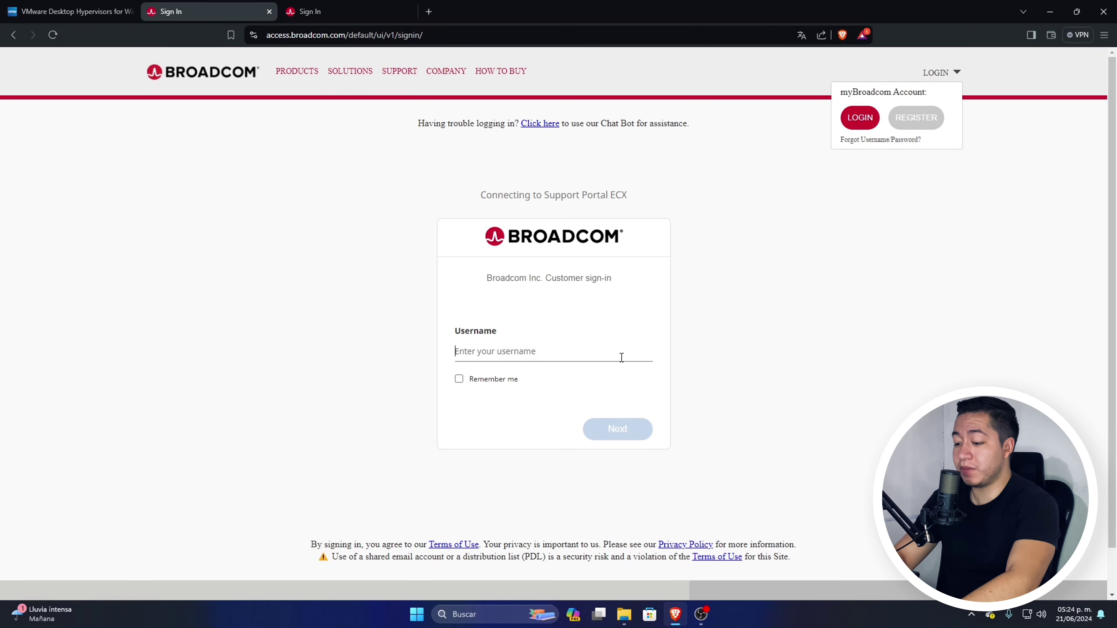
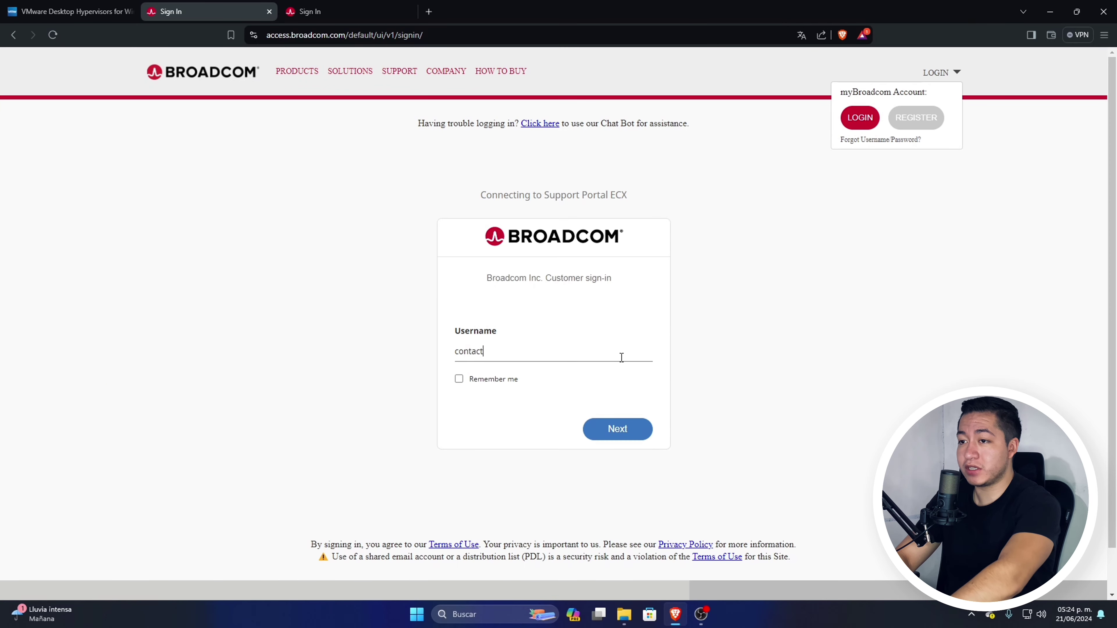
key(Return)
key(ctrl+v)
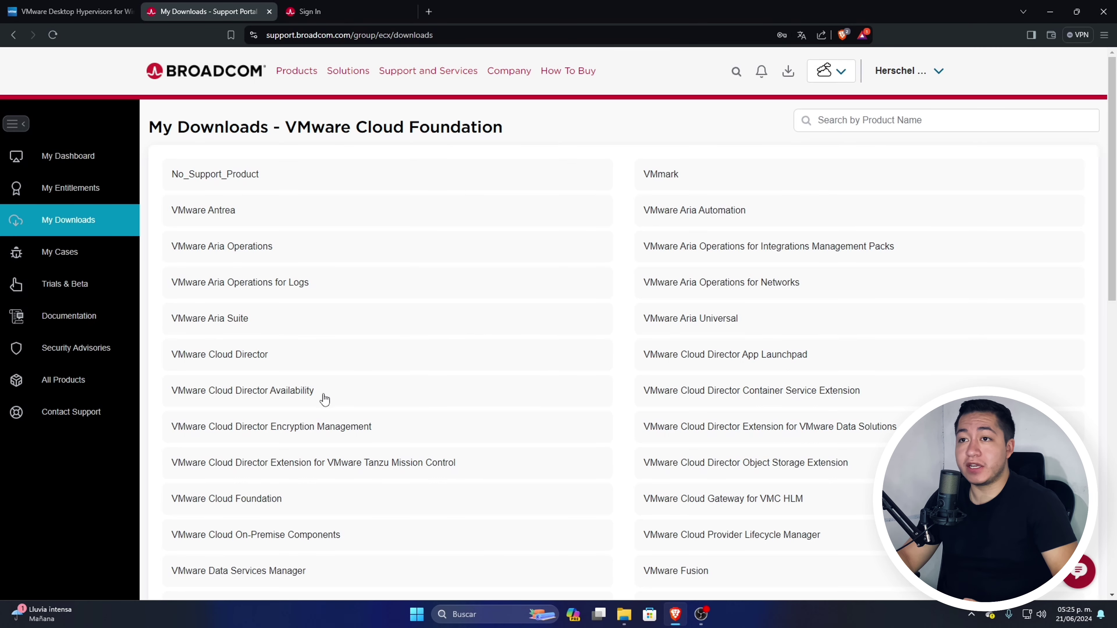
Open the VMware Workstation Player downloads and expand the Player 16 releases.
scroll(523, 457, down, 3)
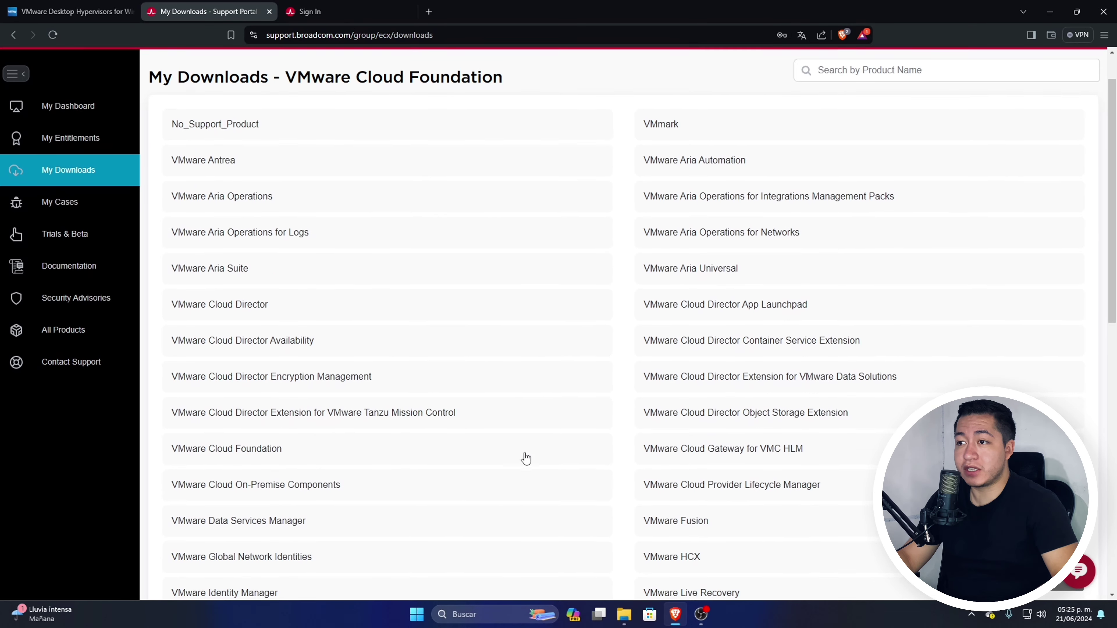
scroll(525, 457, up, 3)
scroll(524, 457, down, 15)
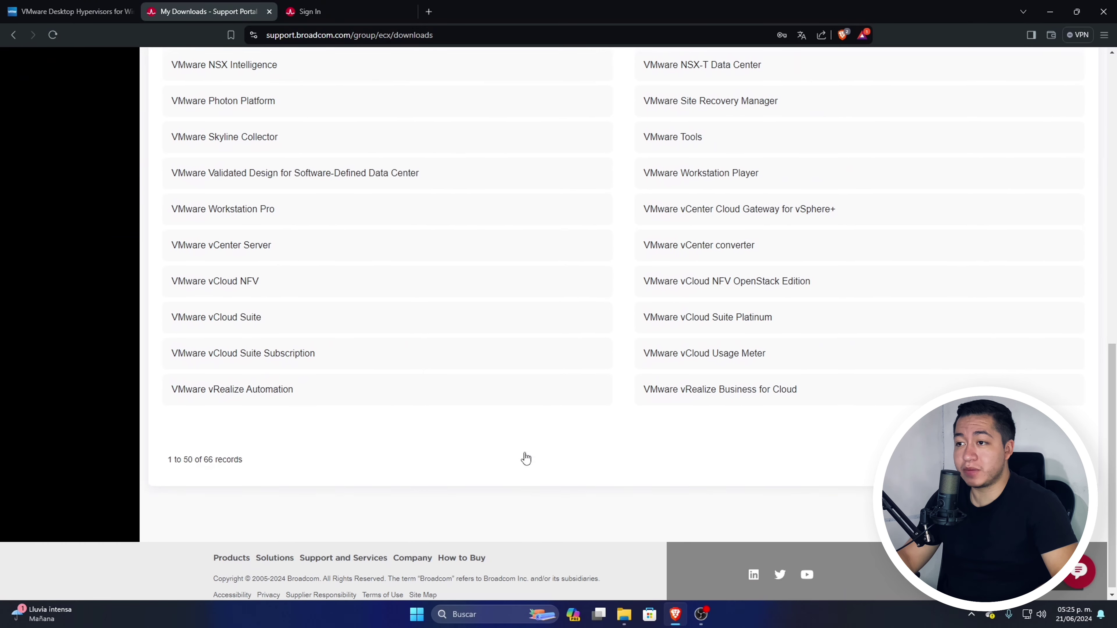
scroll(528, 456, up, 5)
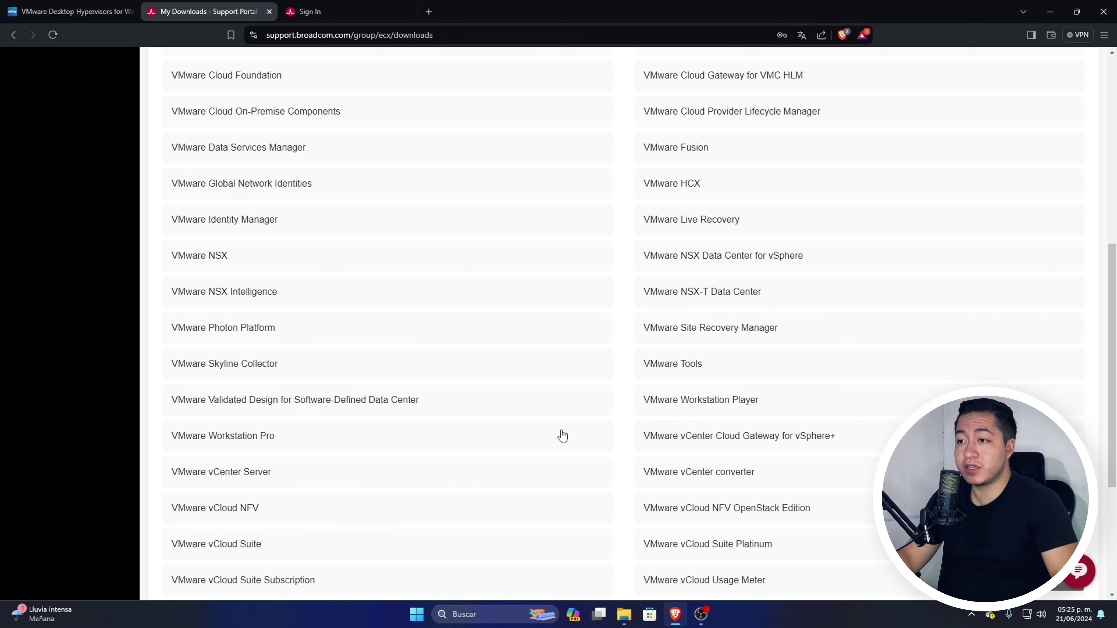
scroll(562, 437, down, 3)
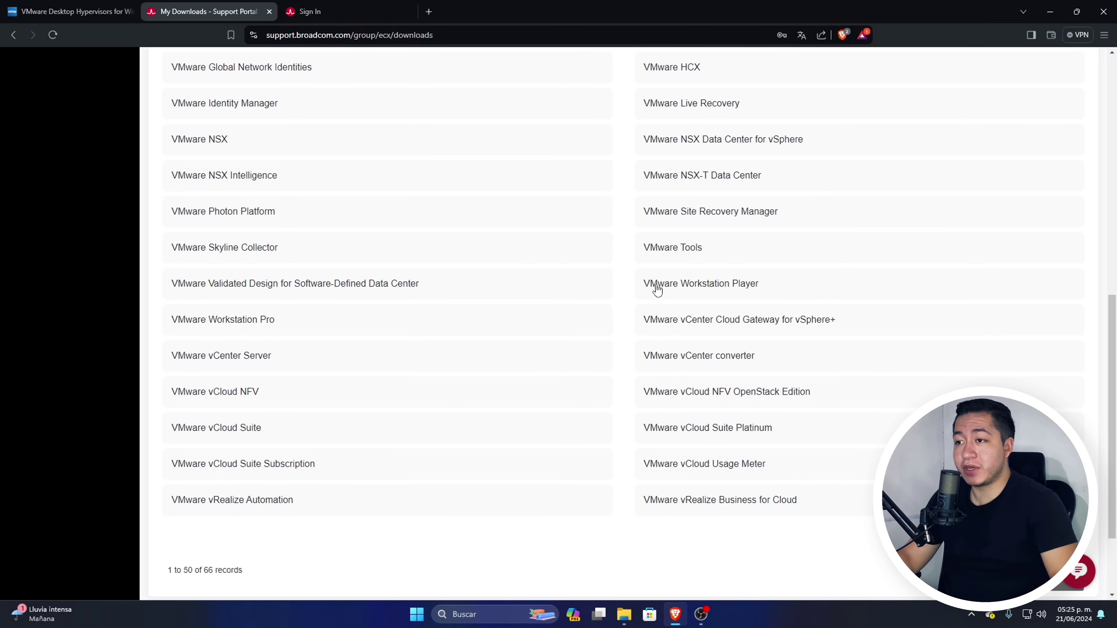
click(775, 290)
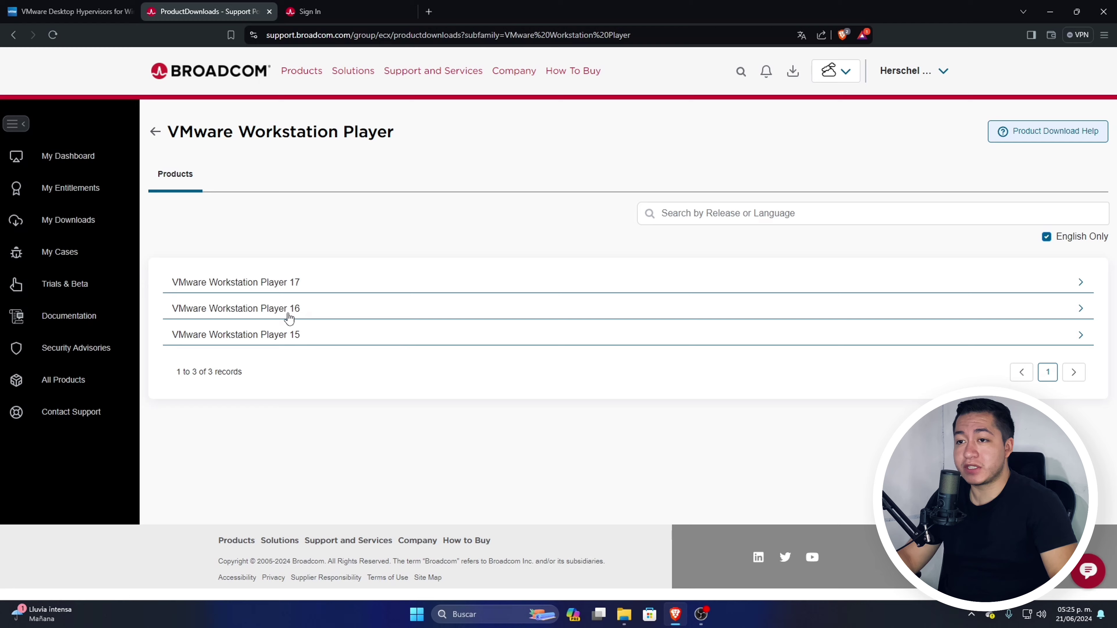
click(298, 311)
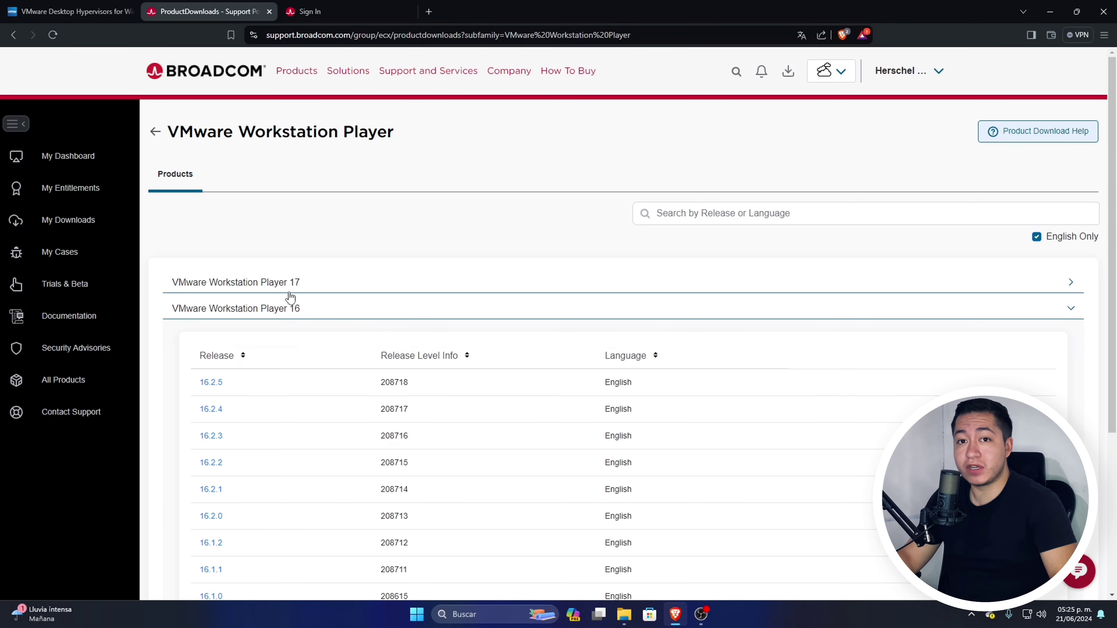
click(310, 287)
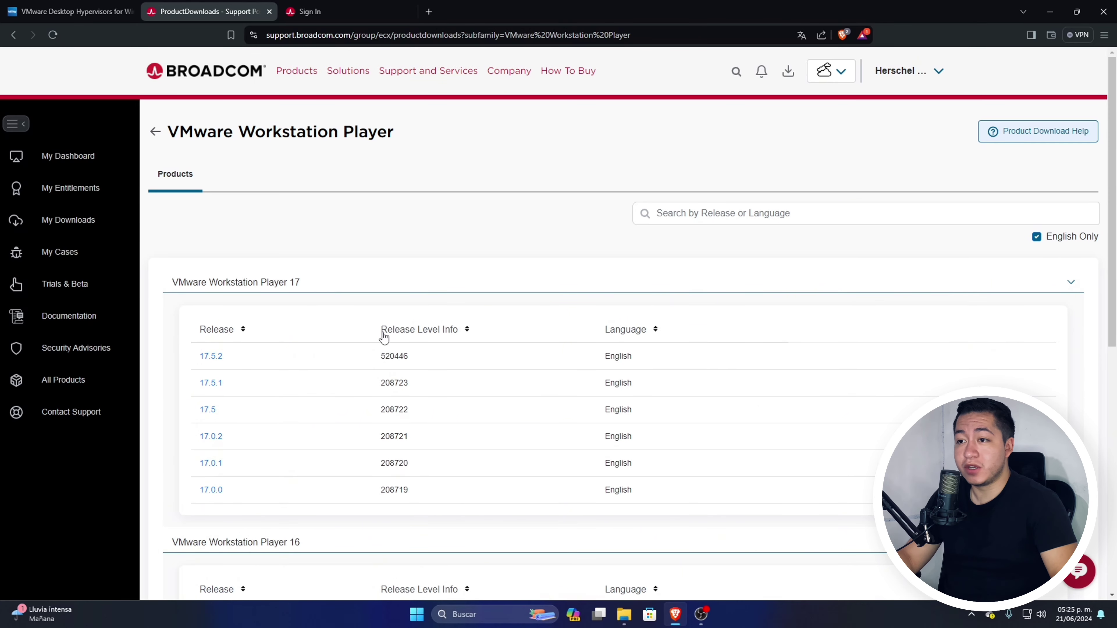
click(309, 285)
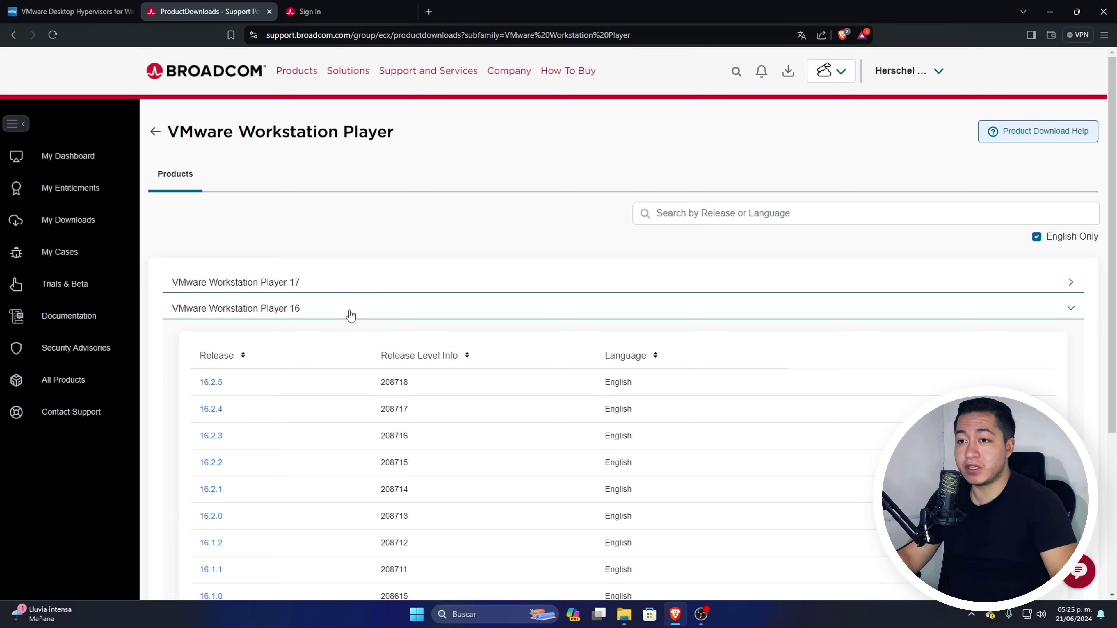
Save the Windows 64-bit installer from release 16.2.5 to Downloads.
scroll(375, 528, down, 2)
scroll(375, 527, down, 2)
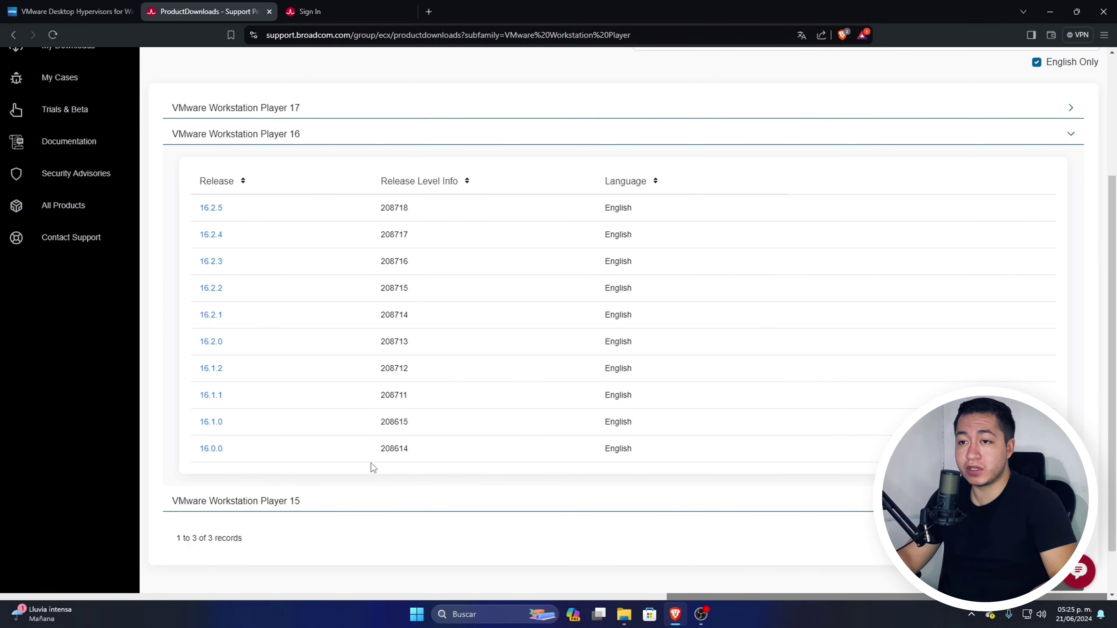
click(207, 215)
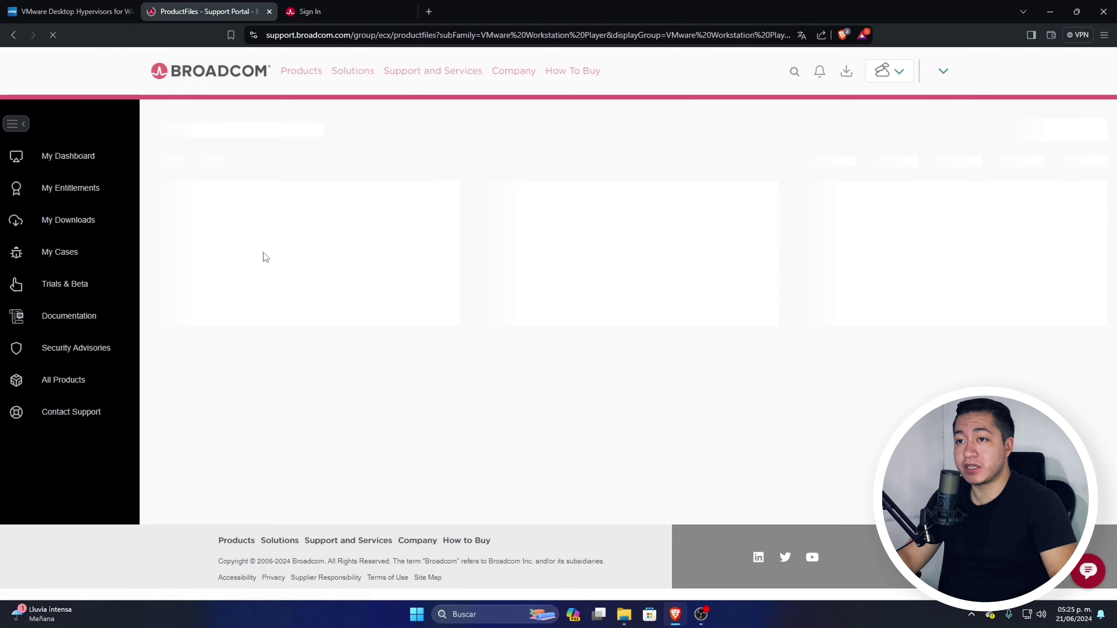
scroll(394, 449, down, 2)
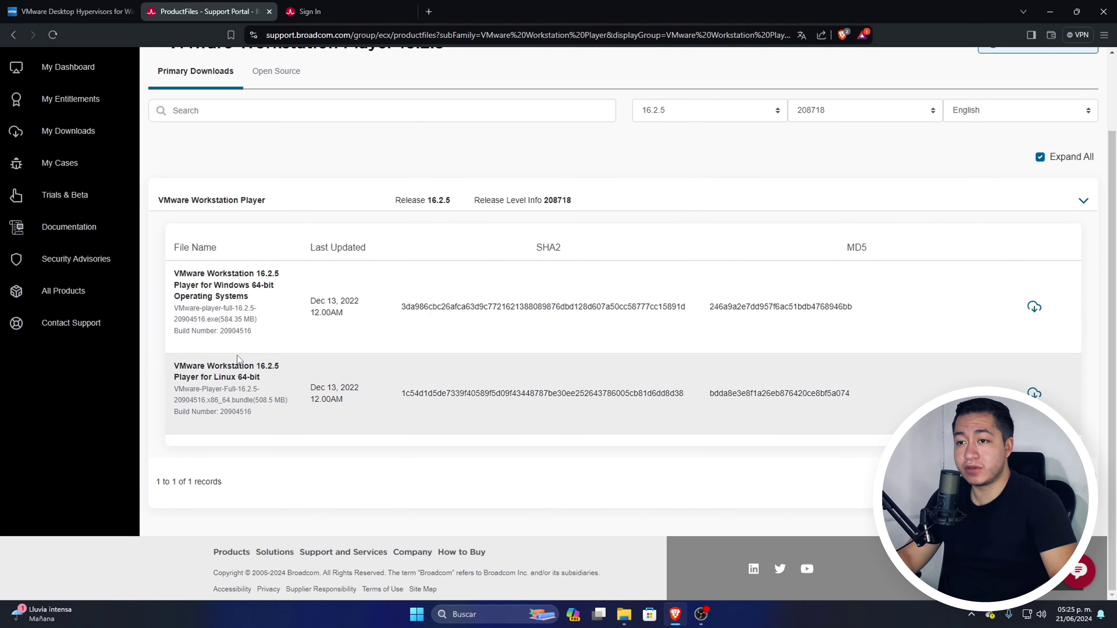
scroll(391, 381, up, 1)
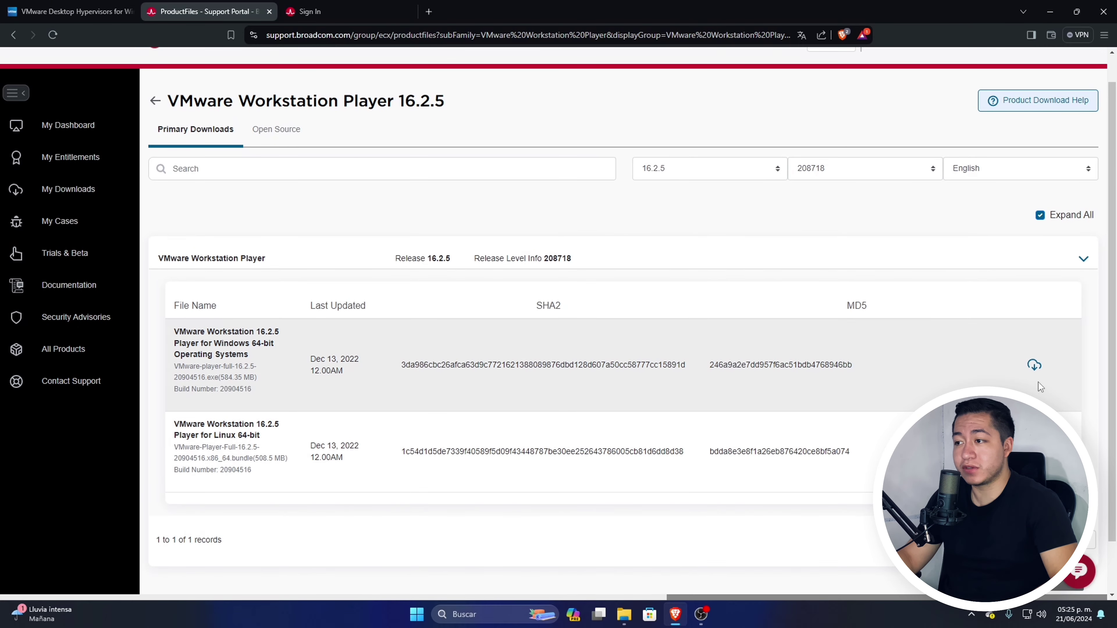
click(1036, 369)
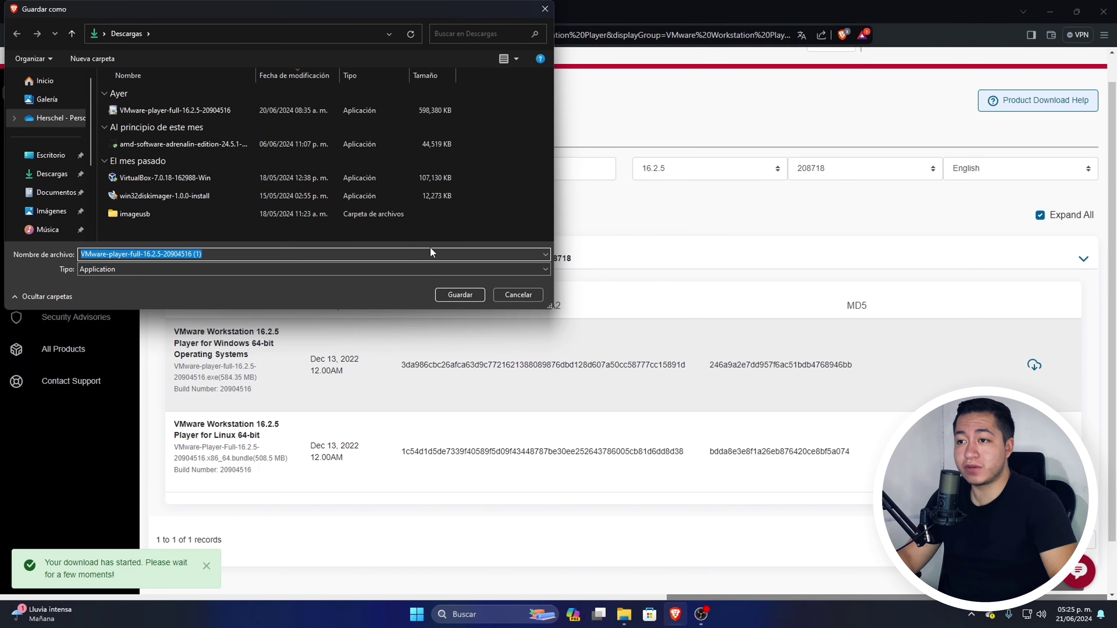
click(516, 295)
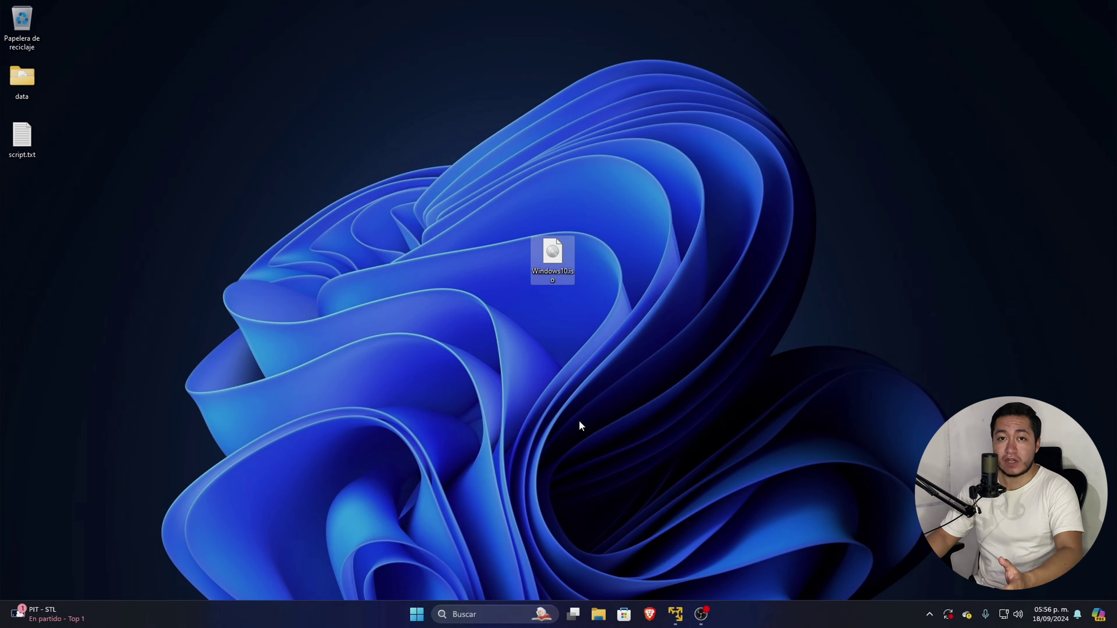
Restore and maximize the Player window, then launch the New Virtual Machine Wizard.
click(675, 613)
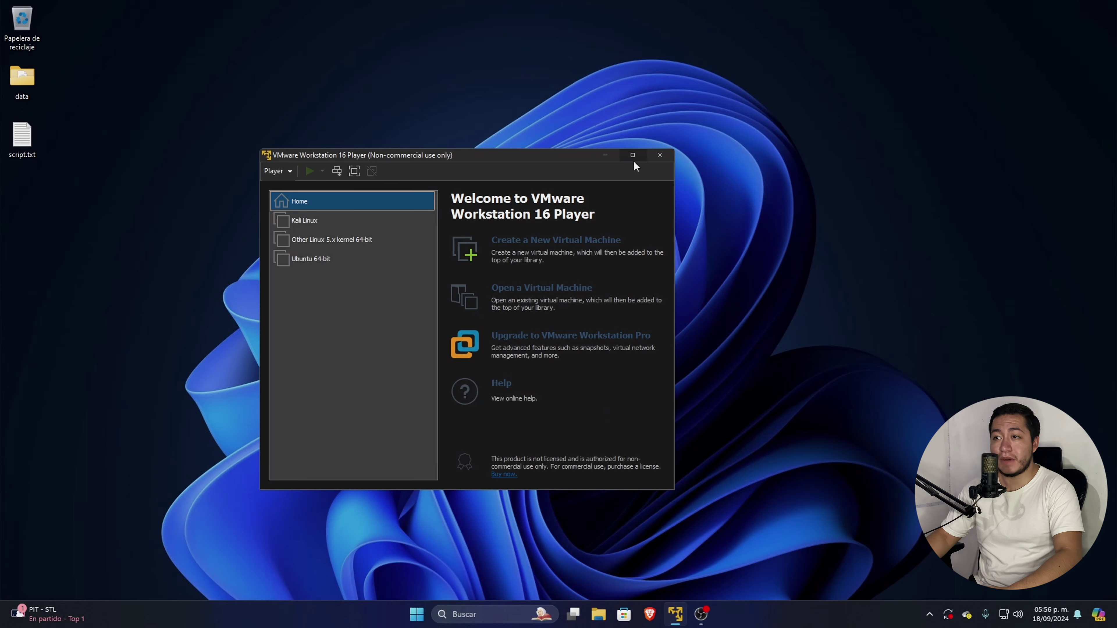
click(635, 155)
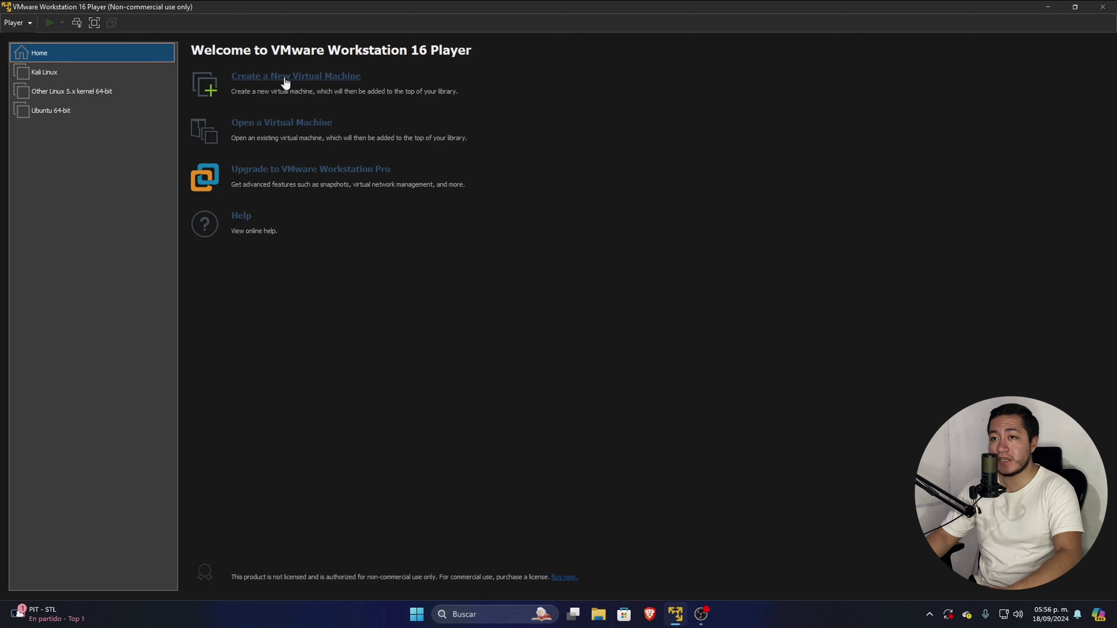
click(307, 78)
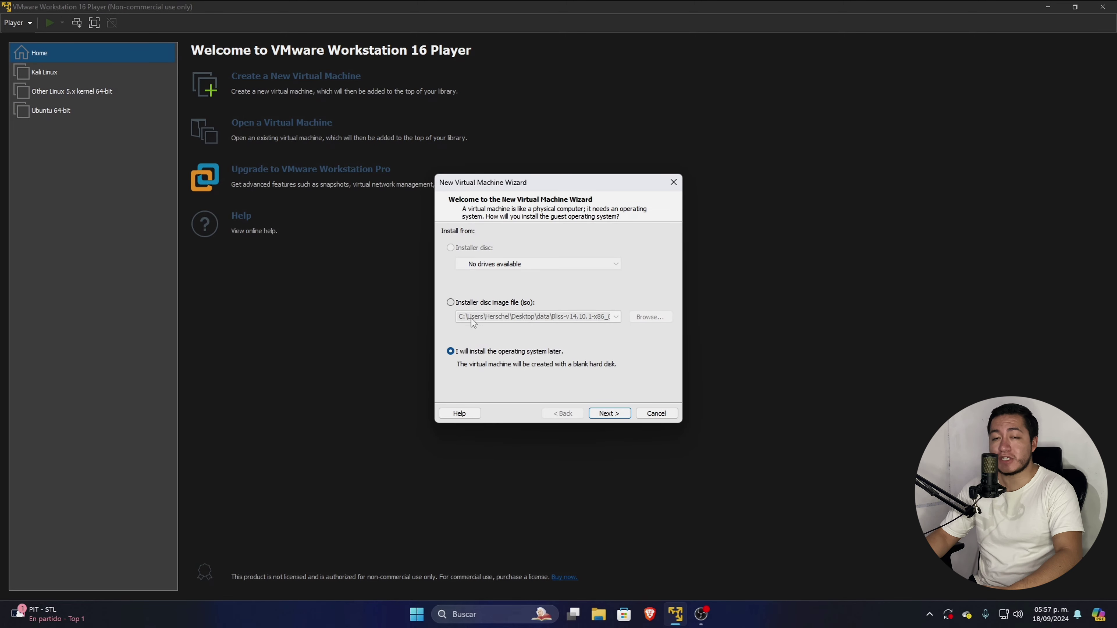
Select Windows10.iso as the installer disc image and proceed to the machine name.
click(450, 302)
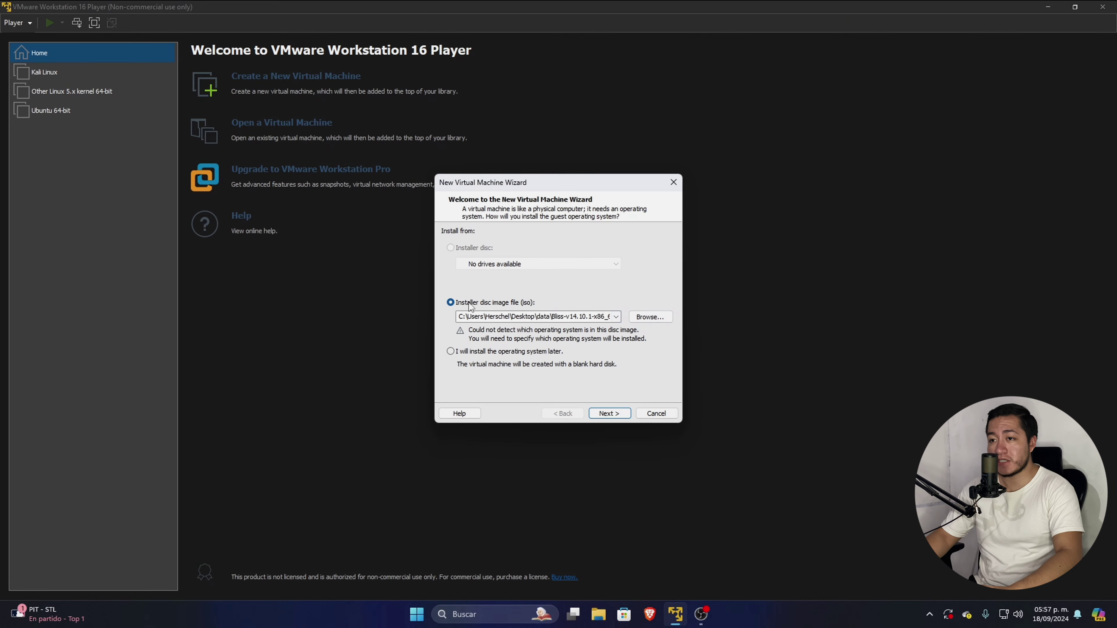
click(650, 317)
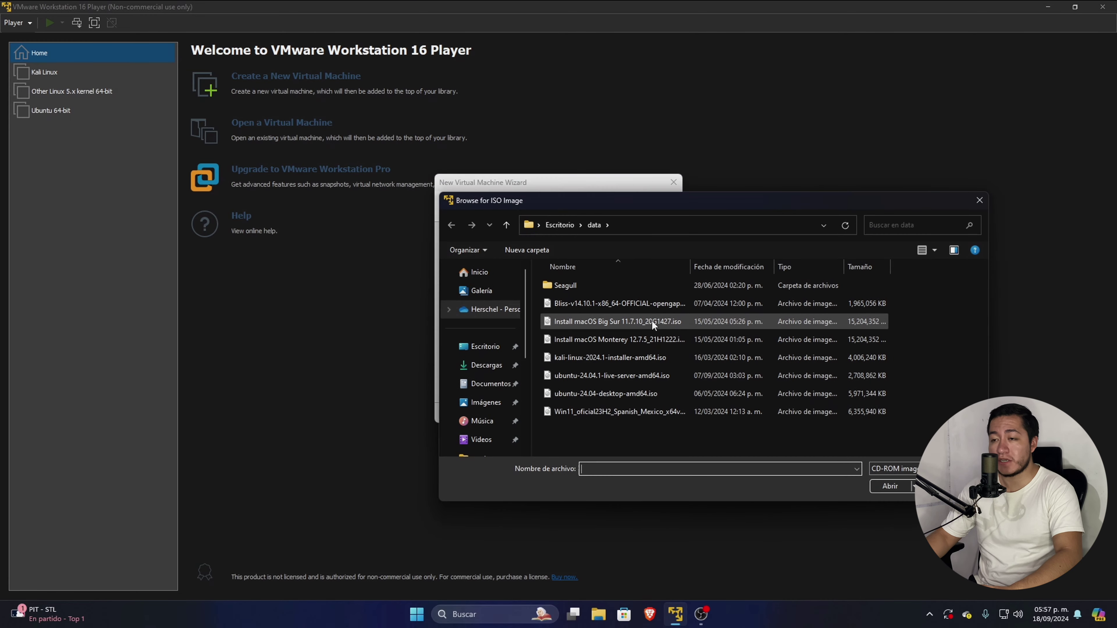
click(567, 308)
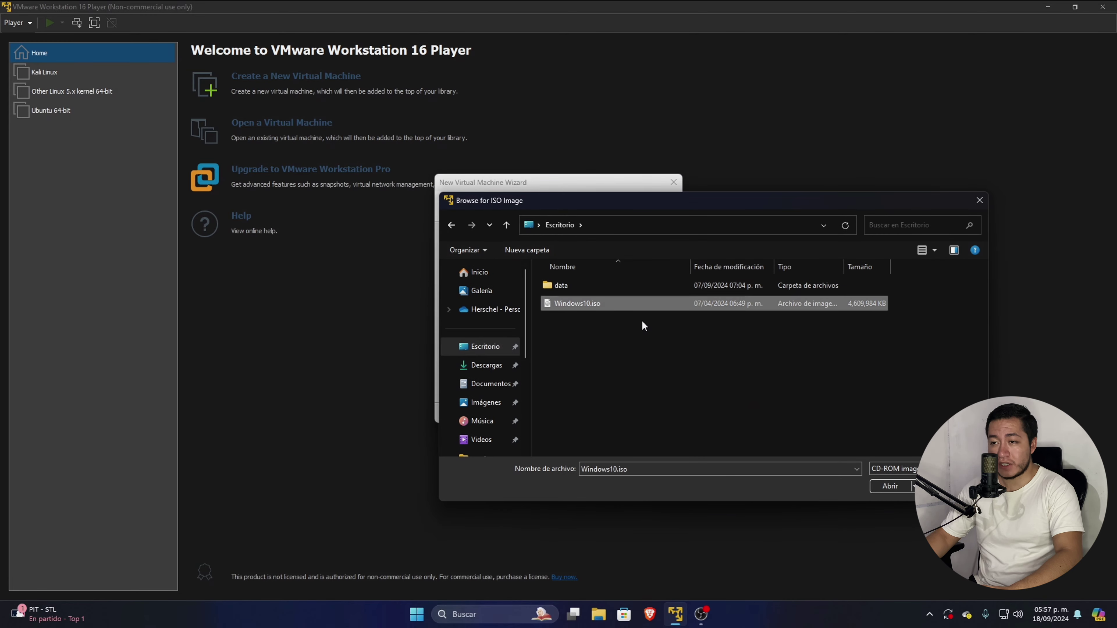
click(888, 485)
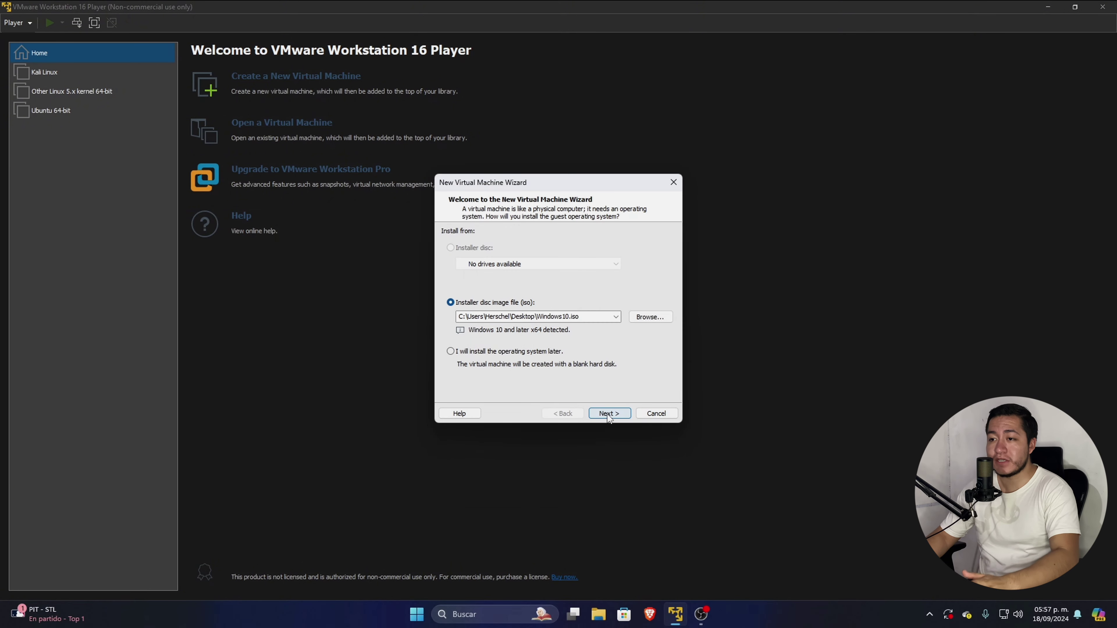
click(609, 413)
click(532, 246)
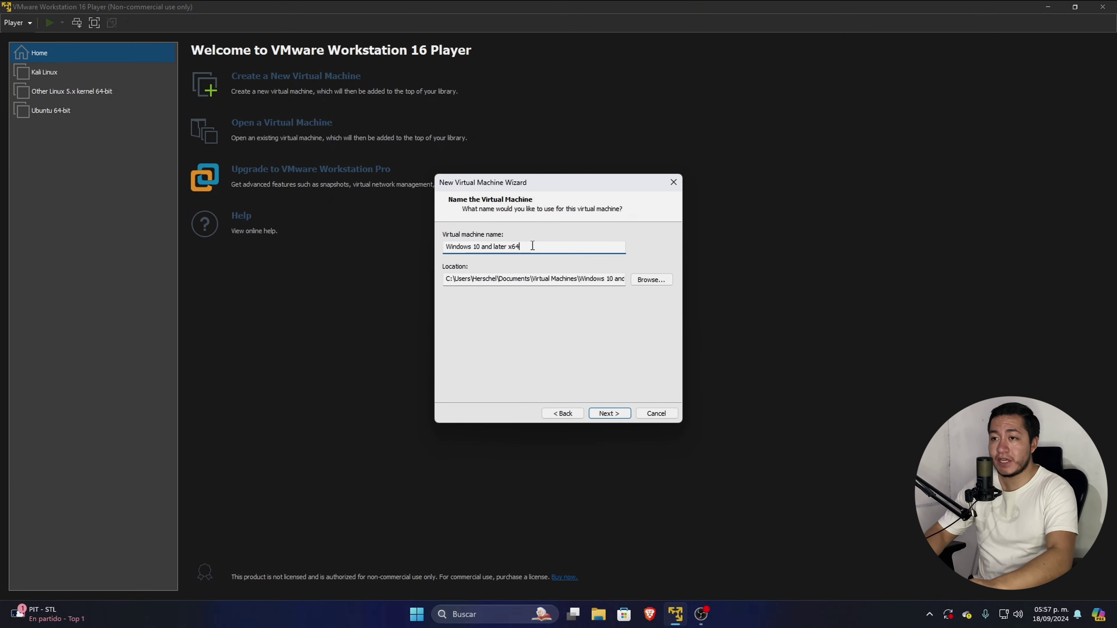
Name the machine 'Windows 10' and give it a 160 GB split virtual disk.
key(BackSpace)
key(BackSpace)
key(BackSpace)
key(BackSpace)
key(BackSpace)
key(BackSpace)
key(BackSpace)
key(BackSpace)
key(BackSpace)
key(BackSpace)
key(BackSpace)
key(BackSpace)
key(BackSpace)
key(BackSpace)
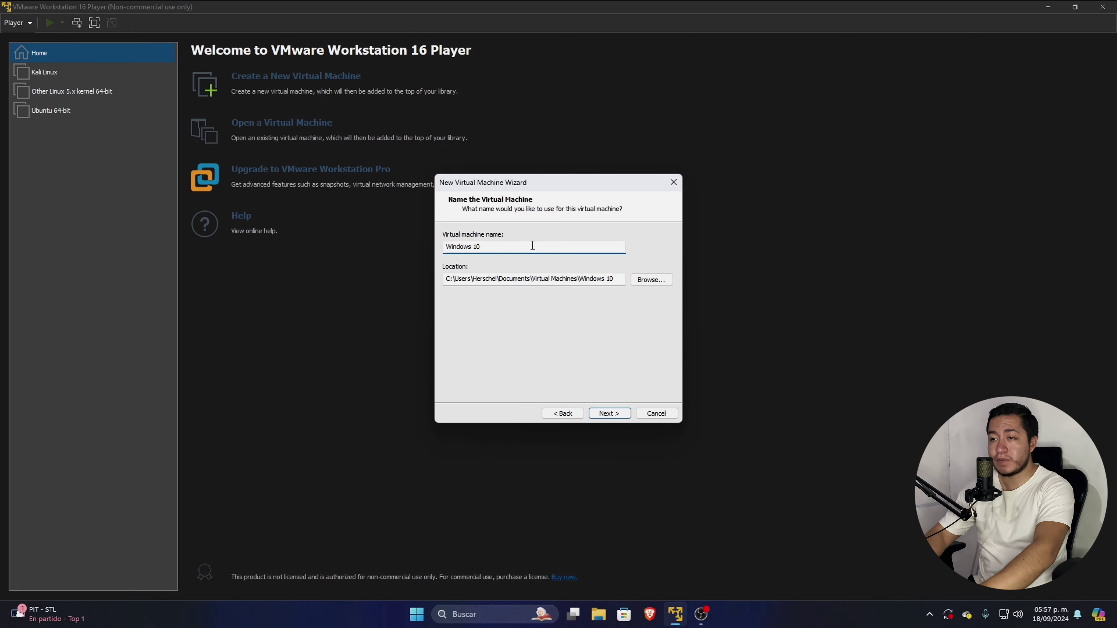
click(612, 412)
click(526, 259)
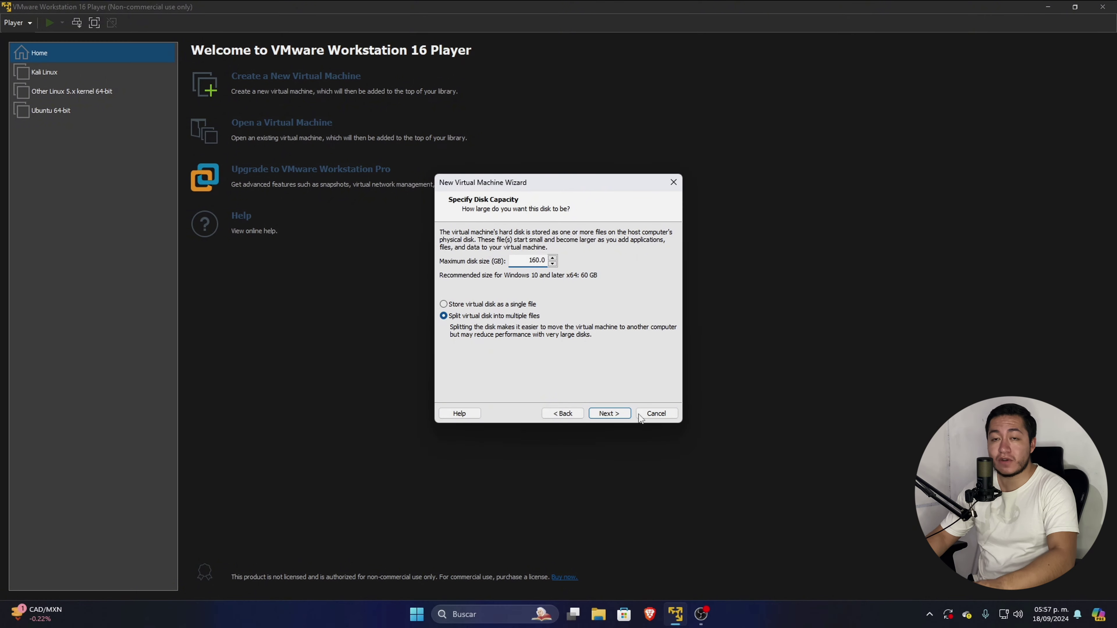
click(609, 413)
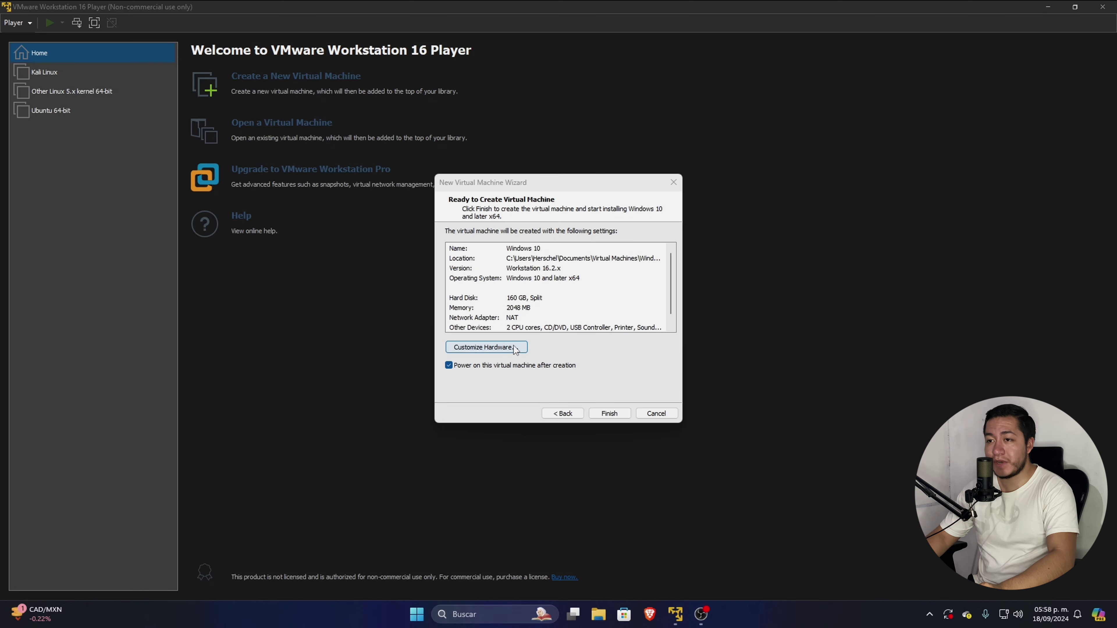
Open Customize Hardware from the Ready to Create summary.
click(667, 271)
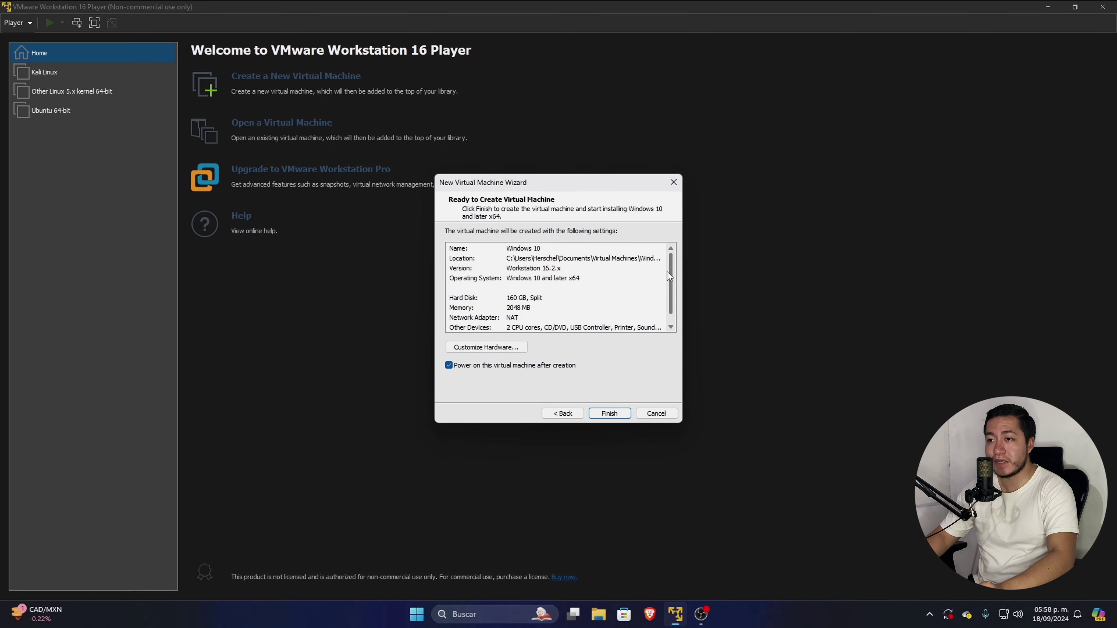
scroll(667, 271, down, 1)
click(487, 347)
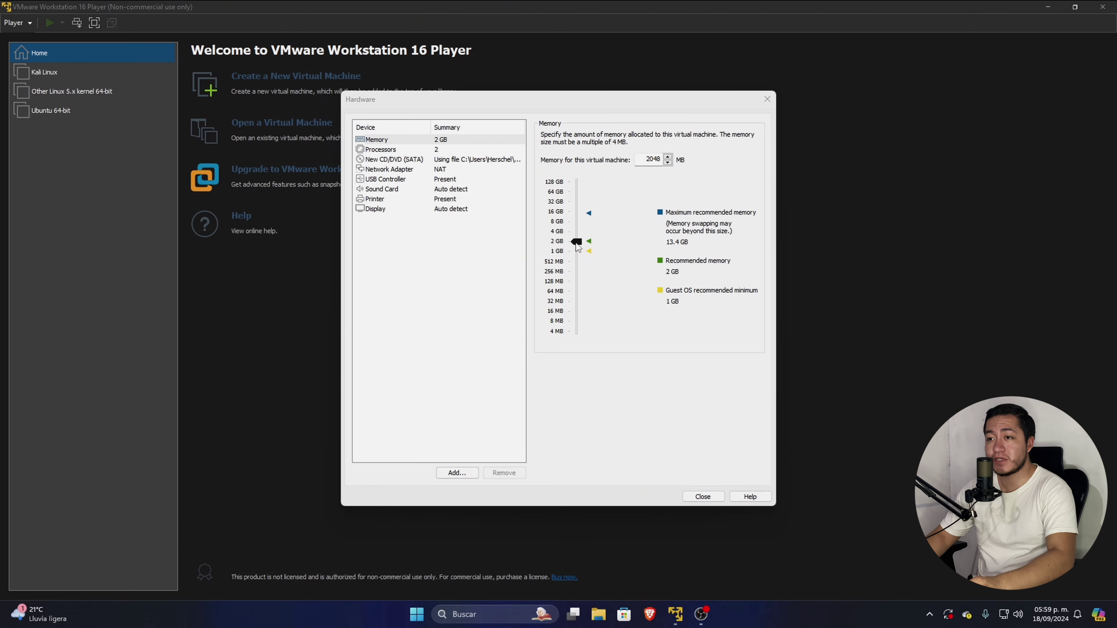
Set the VM memory to 8780 MB and the processor cores to 3.
drag(576, 245, 582, 223)
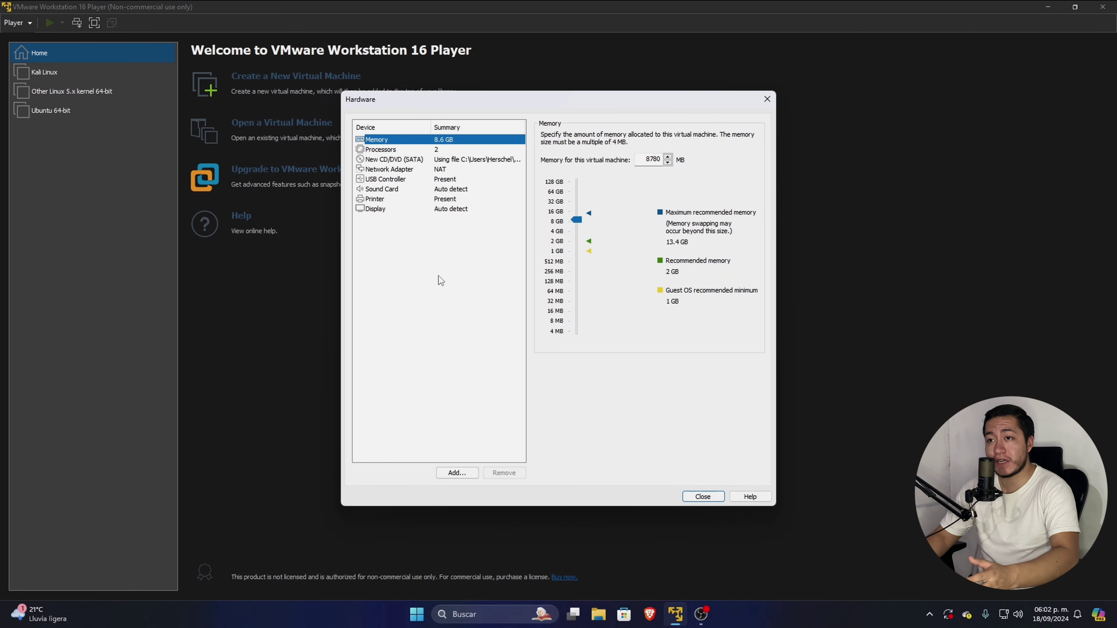
click(442, 150)
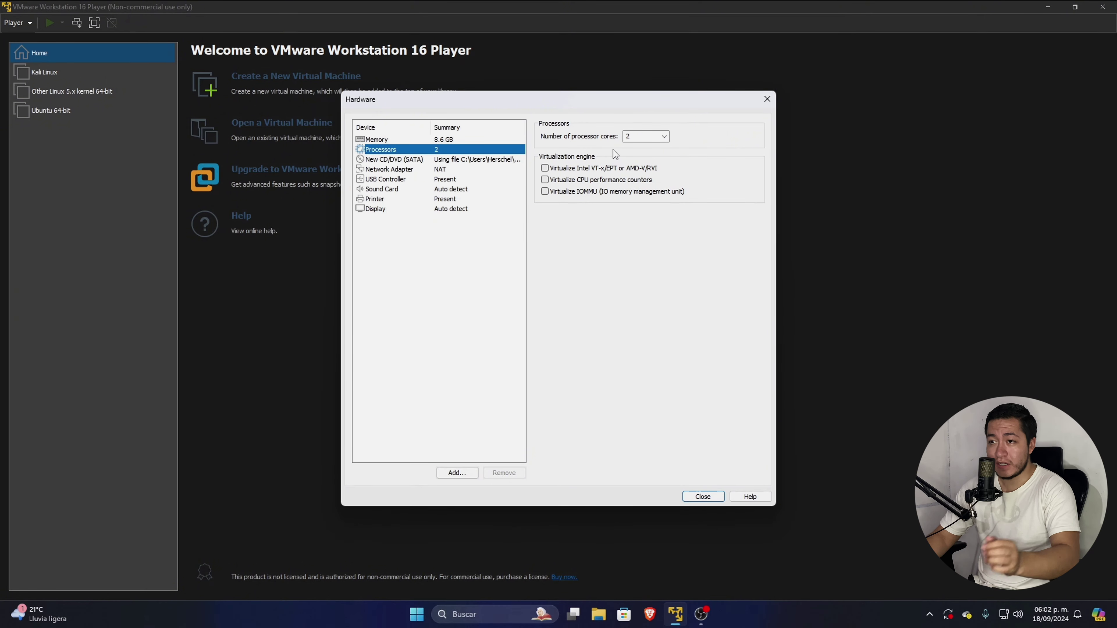
click(668, 137)
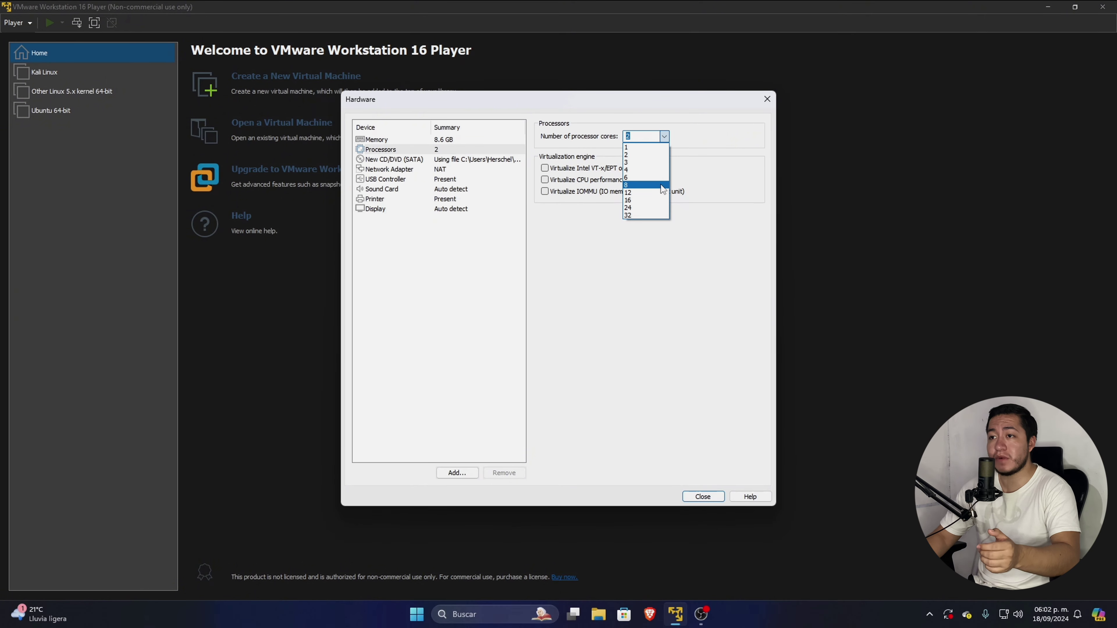
click(664, 137)
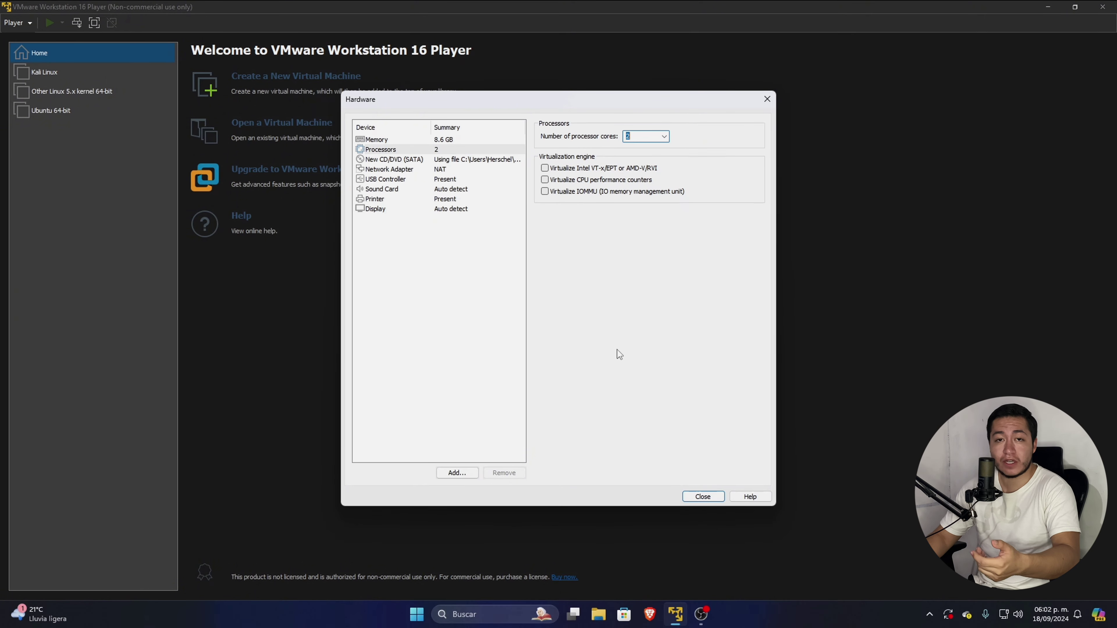
click(664, 136)
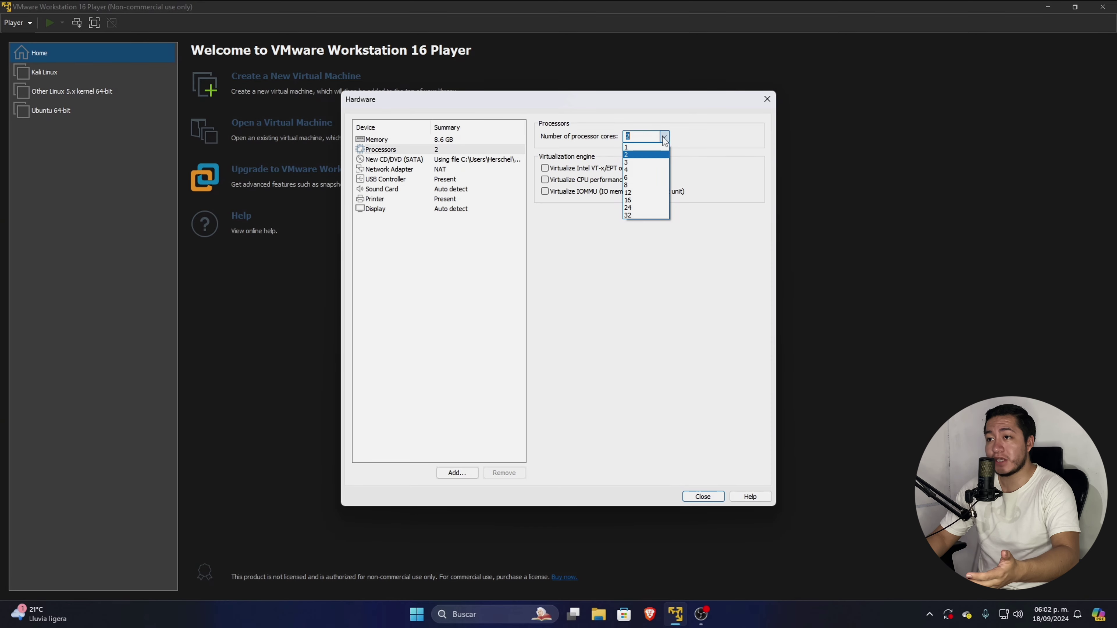
click(653, 163)
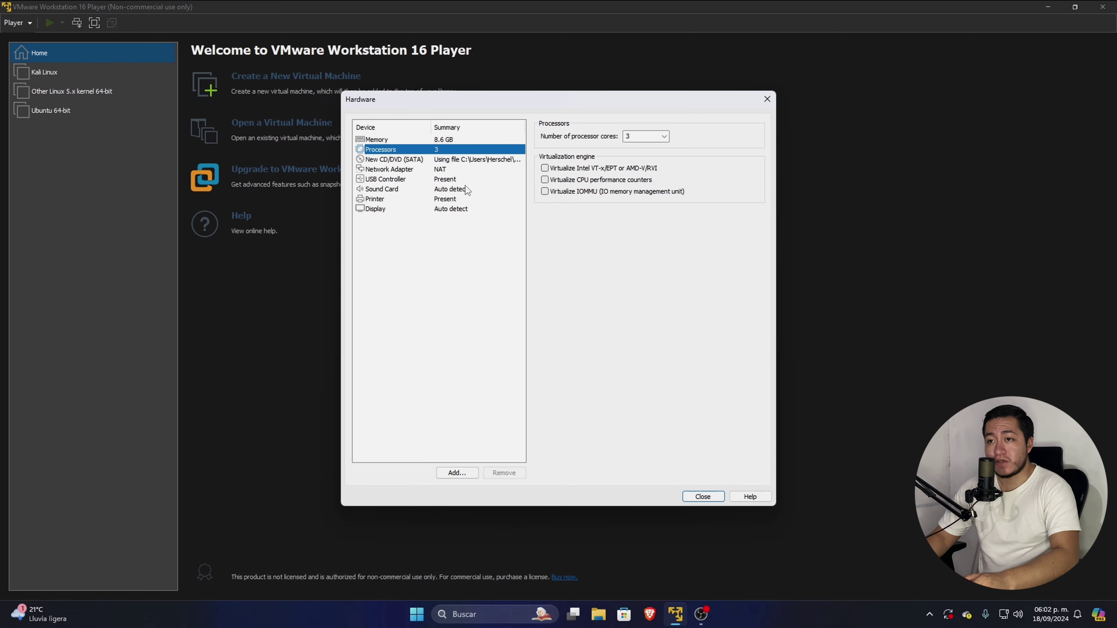
Review memory, processor and display settings, then close the dialog and Finish creating the VM.
click(460, 141)
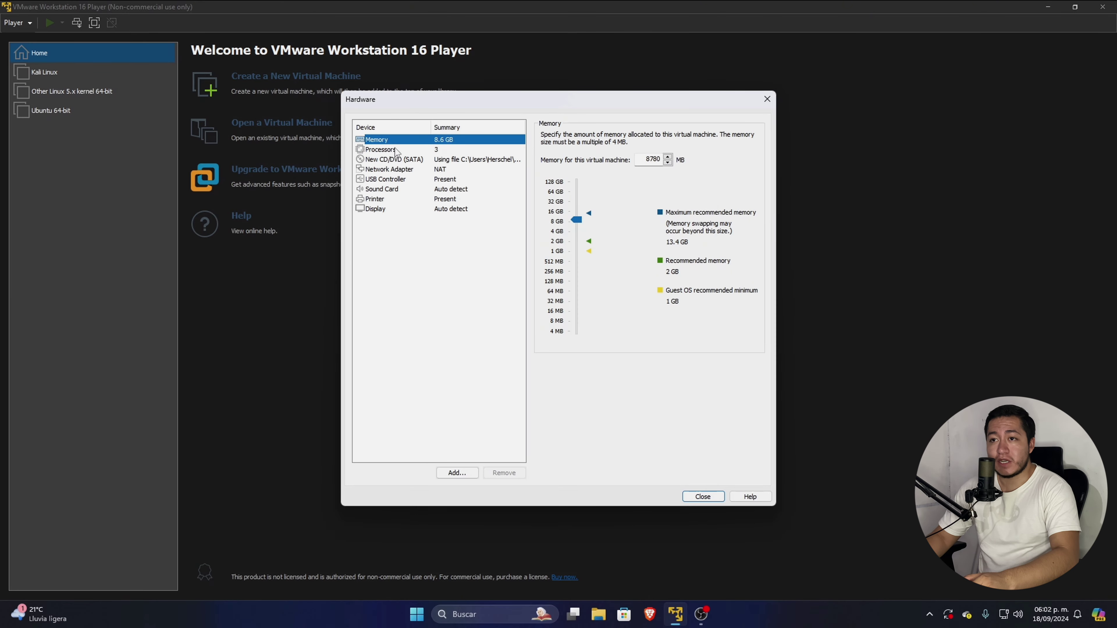
click(407, 150)
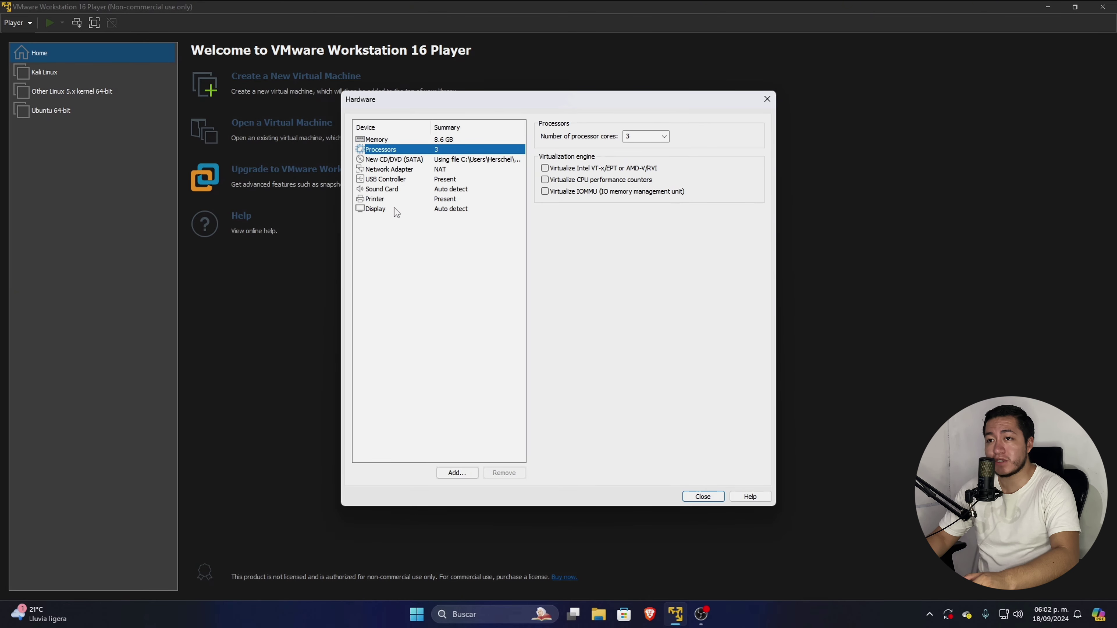
click(394, 208)
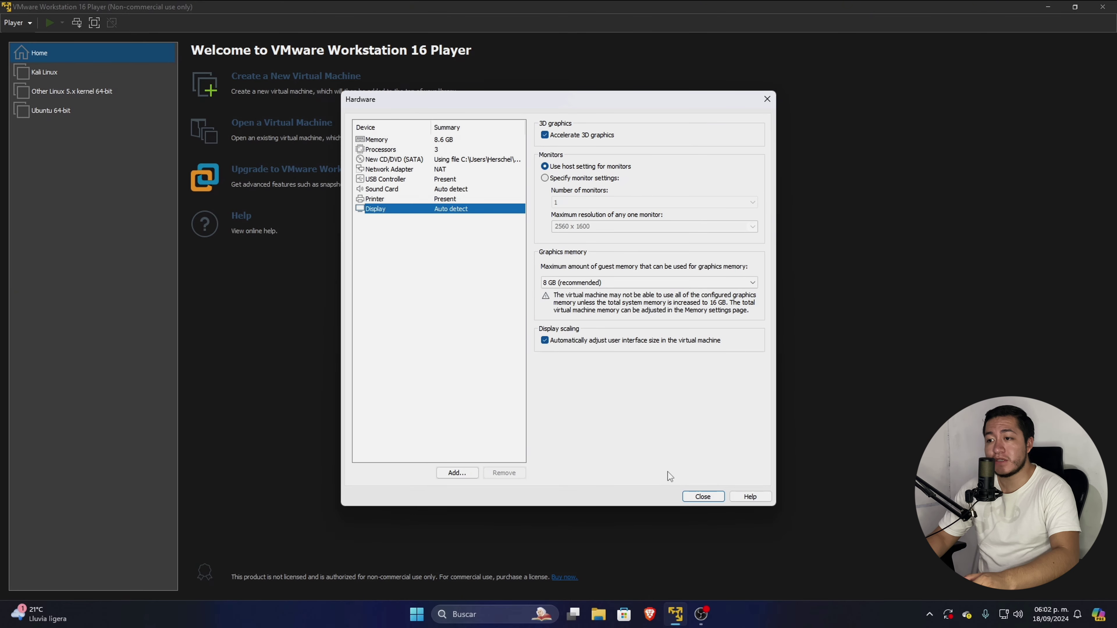
click(702, 496)
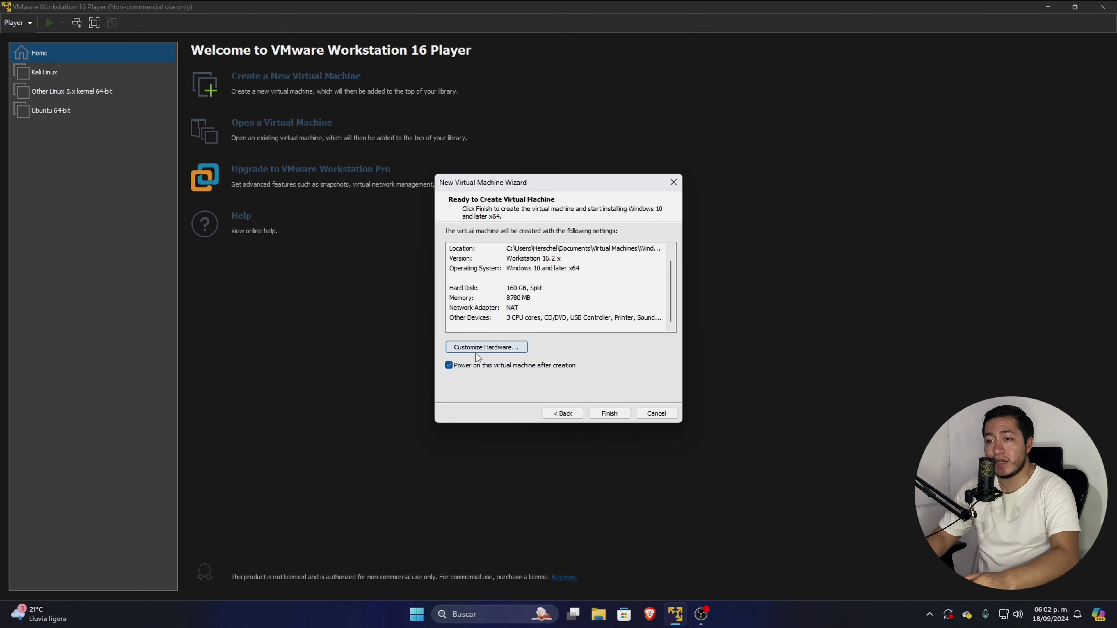
click(609, 413)
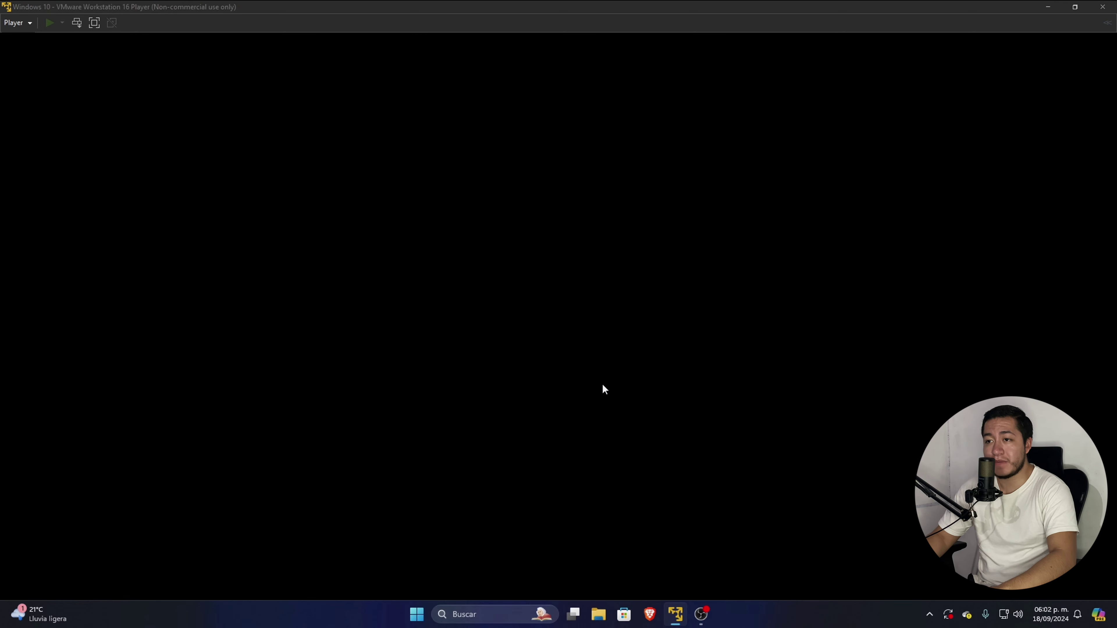
Shut down the Windows 10 VM after it missed the DVD boot prompt, then power it on again.
click(629, 352)
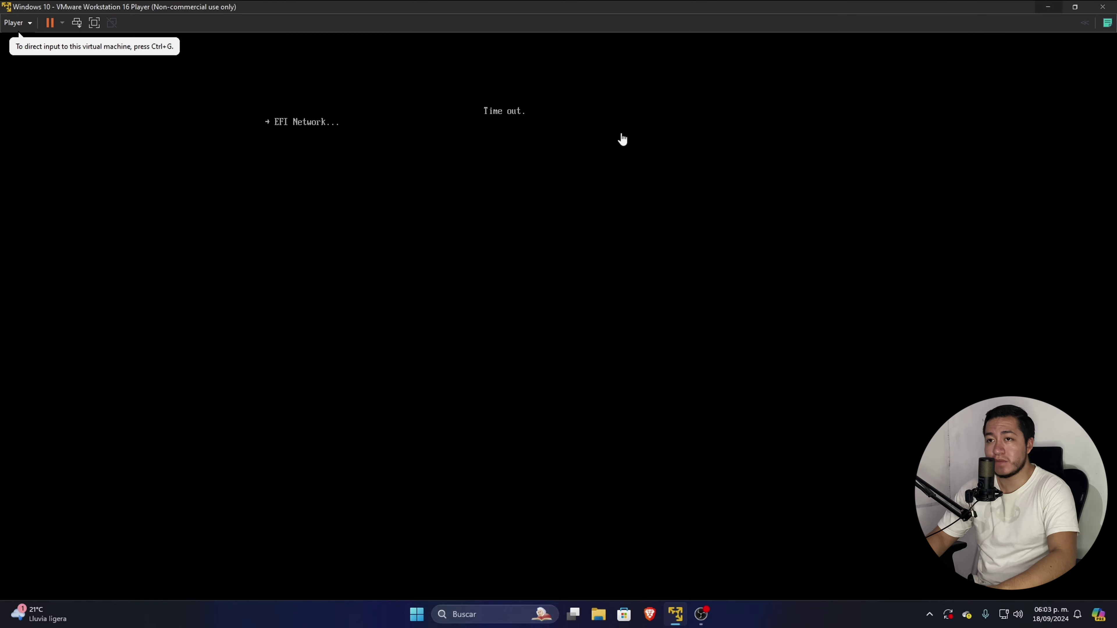
click(1102, 7)
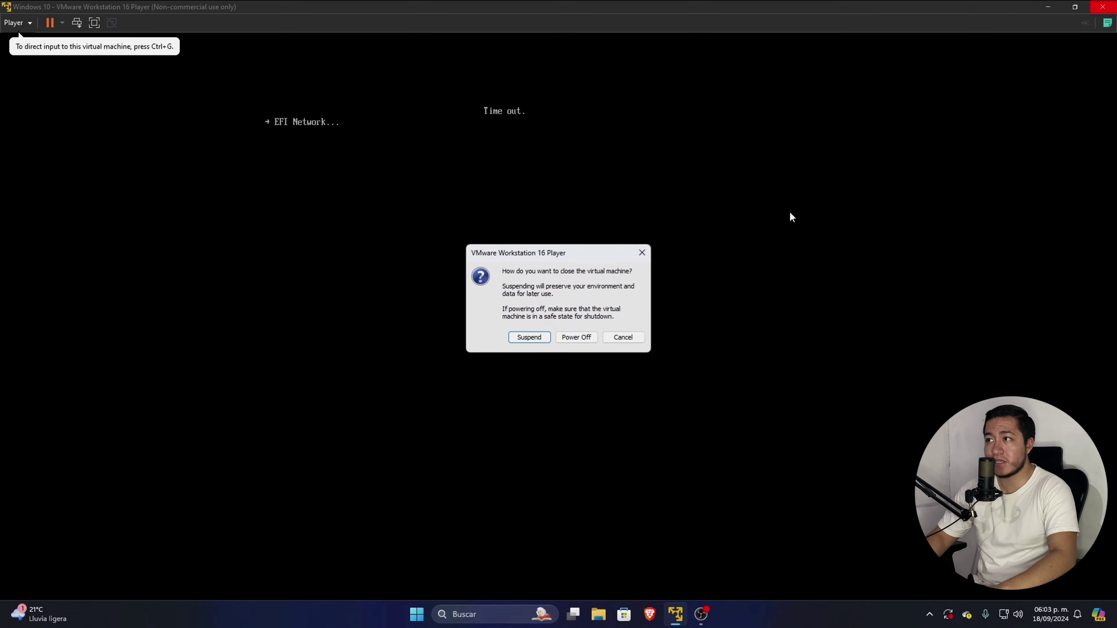
click(523, 337)
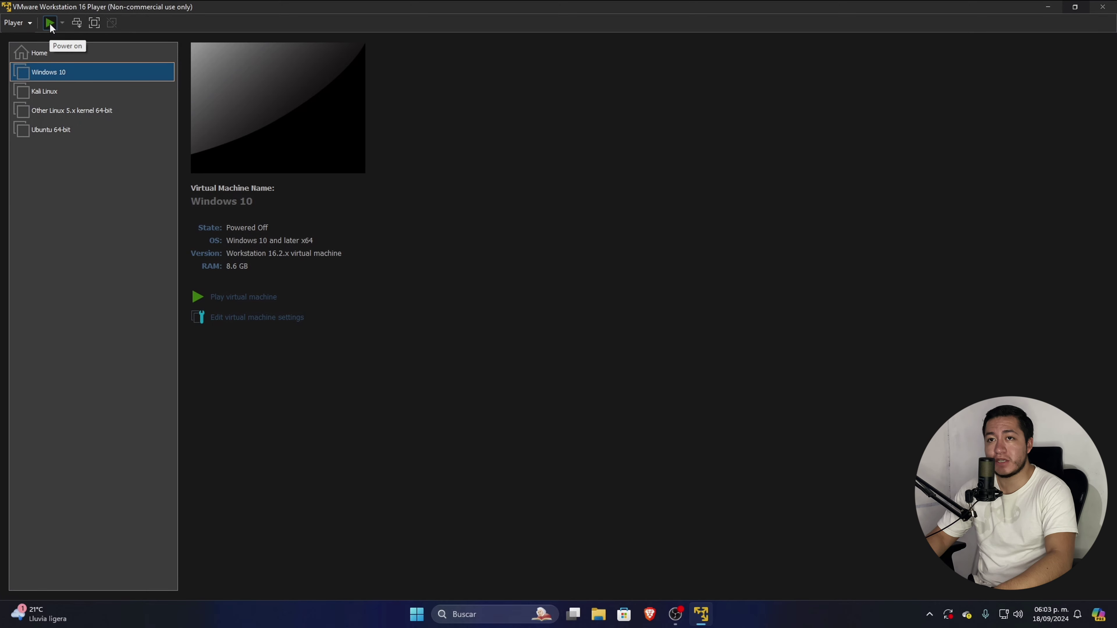
click(50, 24)
click(629, 351)
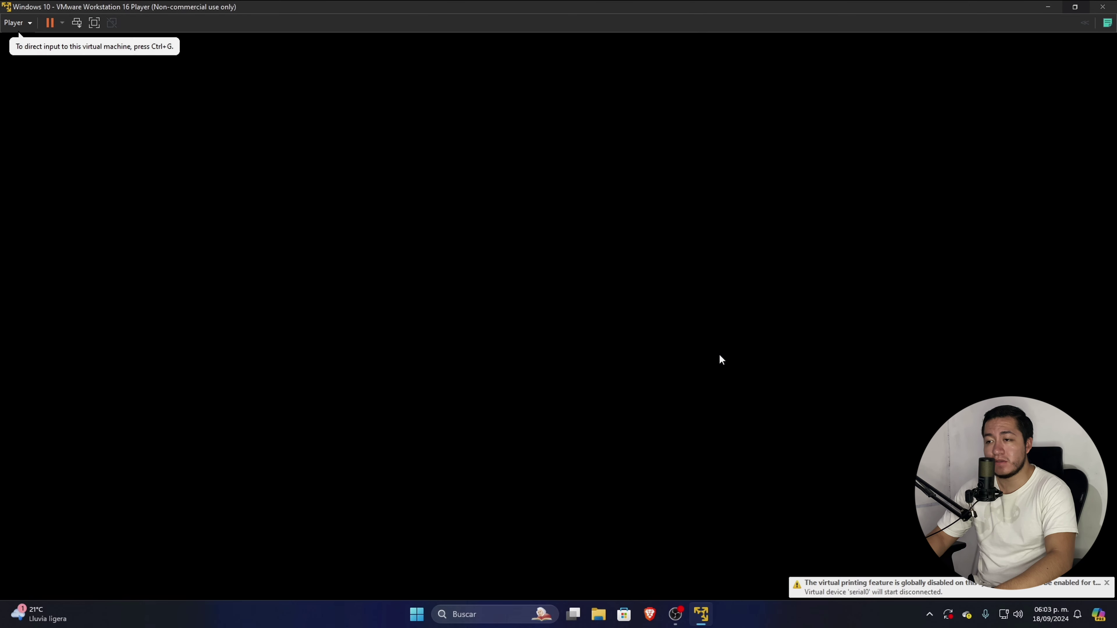
Boot from the installation DVD, keep Español (México), and start installing without a product key.
click(810, 384)
key(Return)
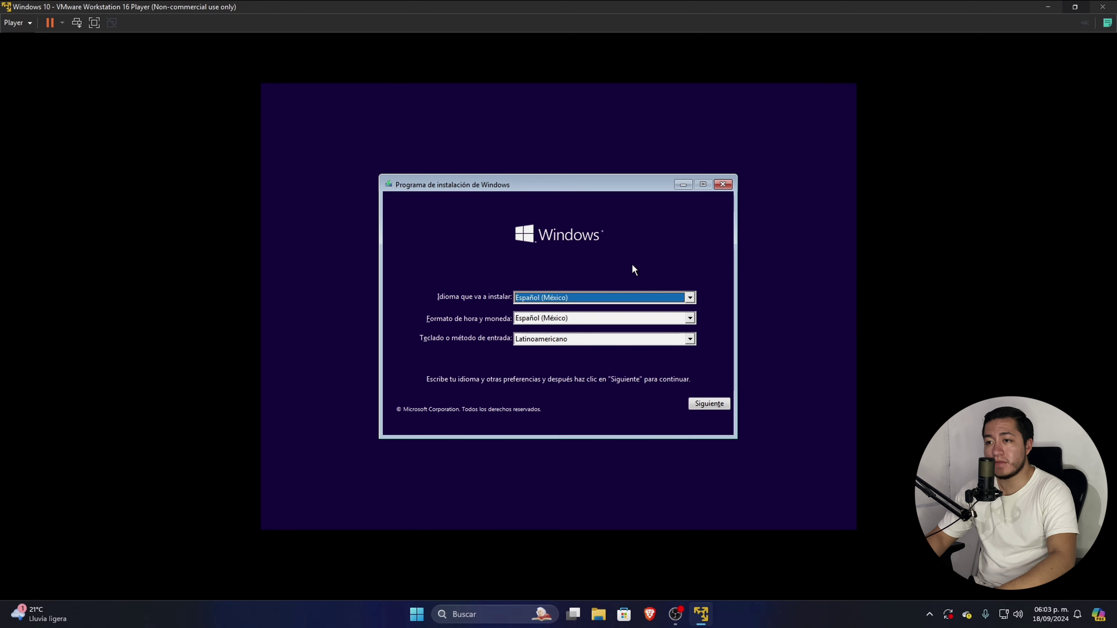
click(709, 403)
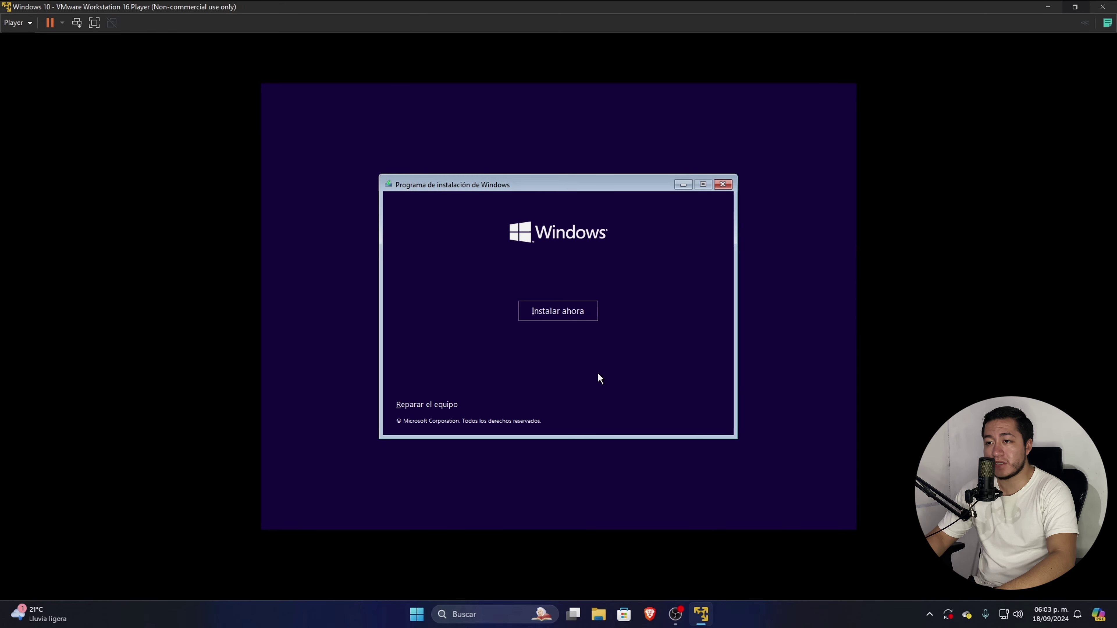
click(543, 311)
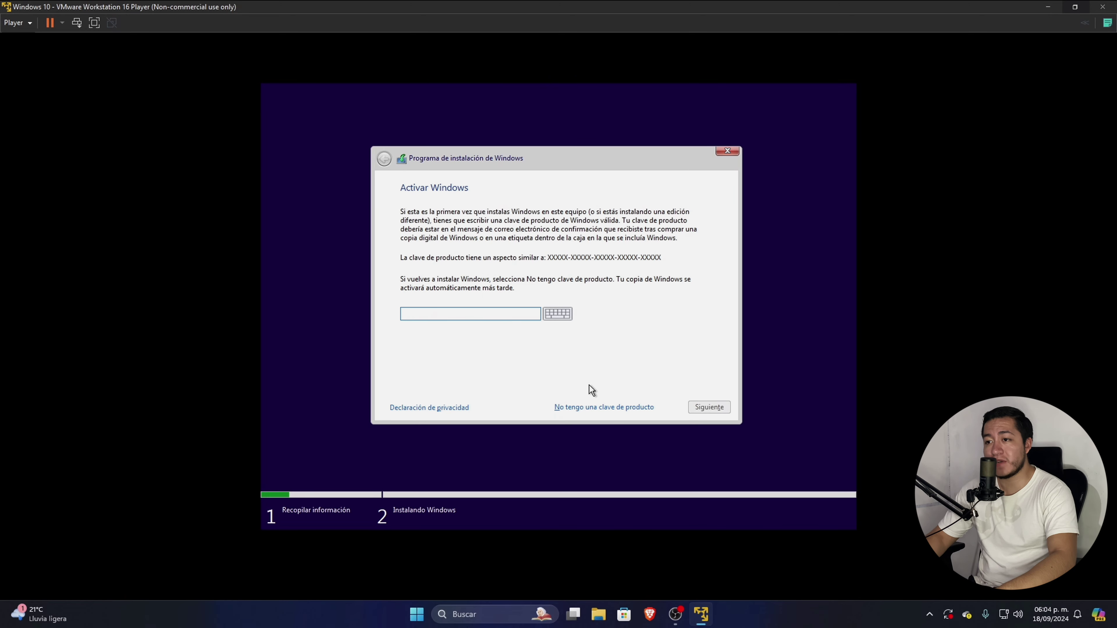
click(587, 408)
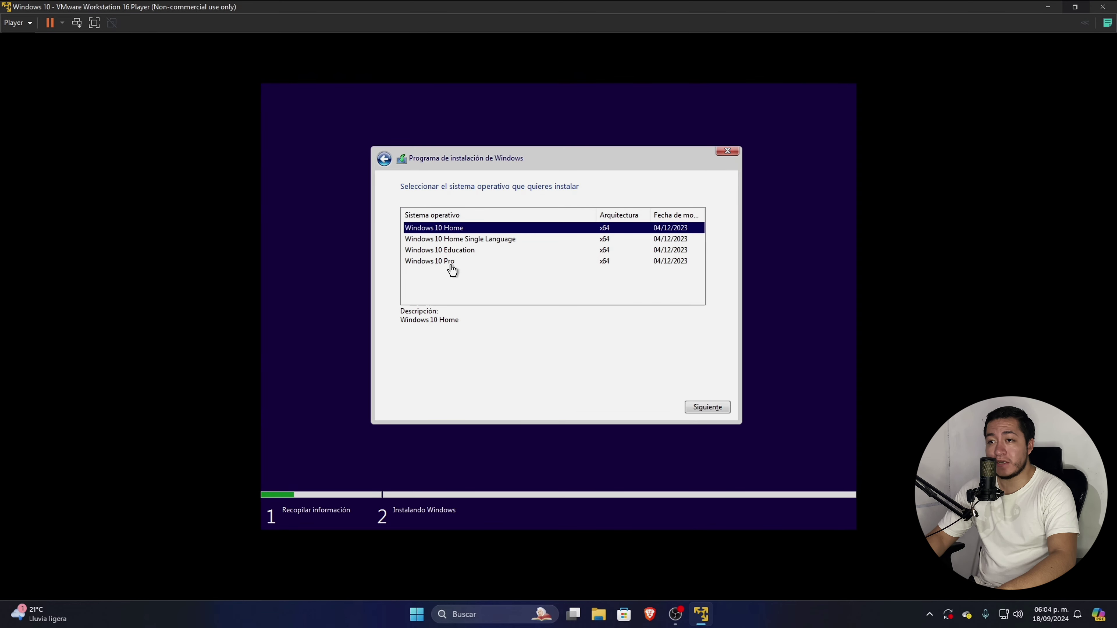
Choose Windows 10 Pro, accept the license, and custom-install onto the 160 GB unallocated disk.
click(469, 261)
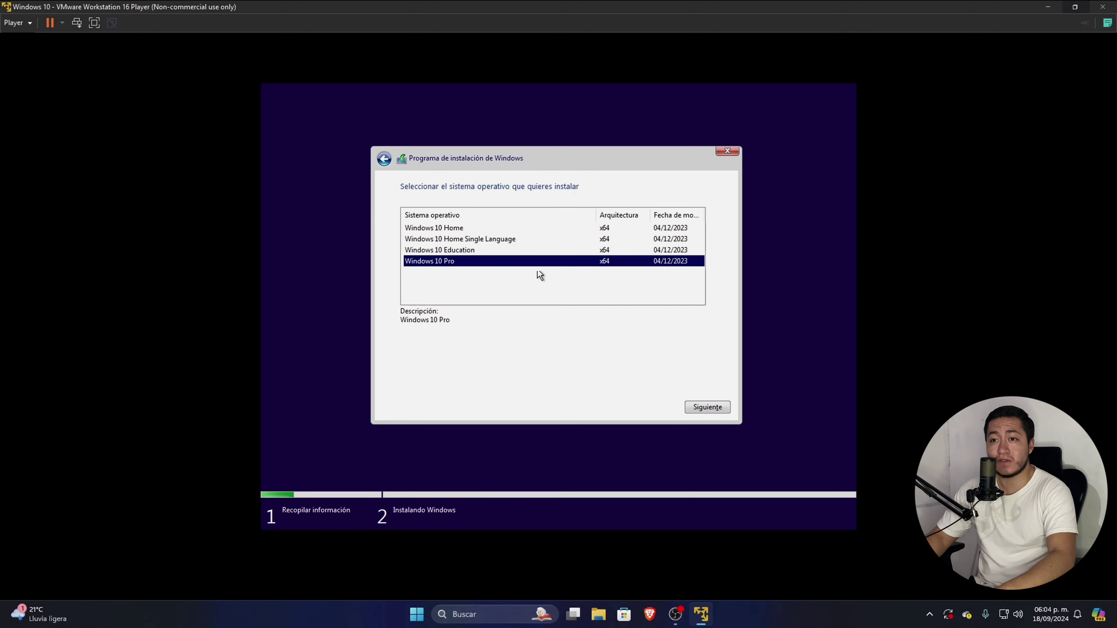
click(715, 408)
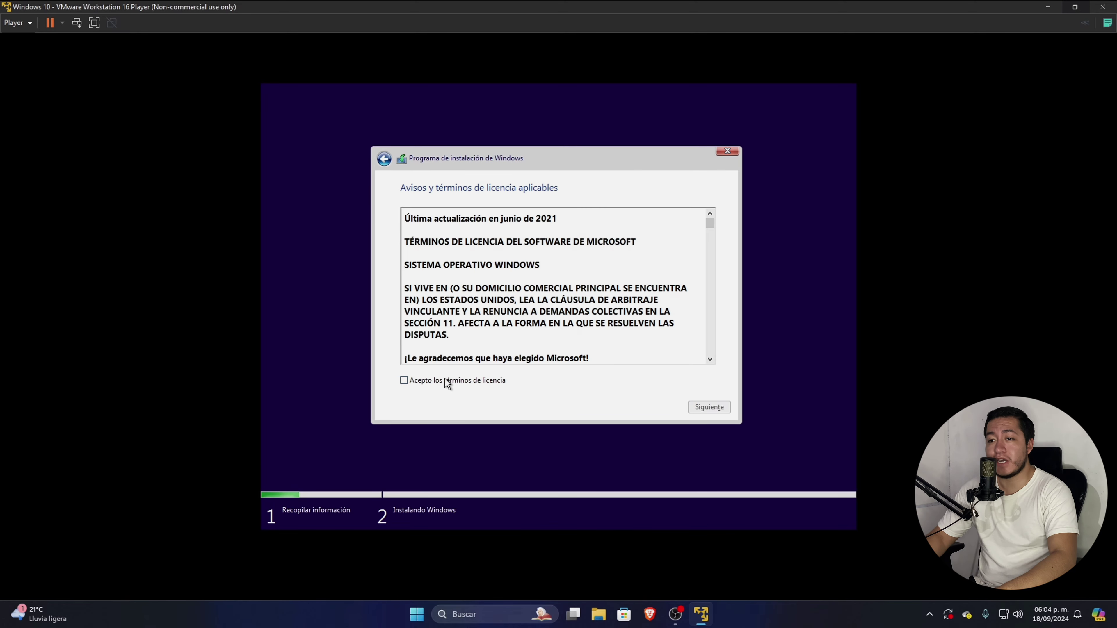
click(403, 381)
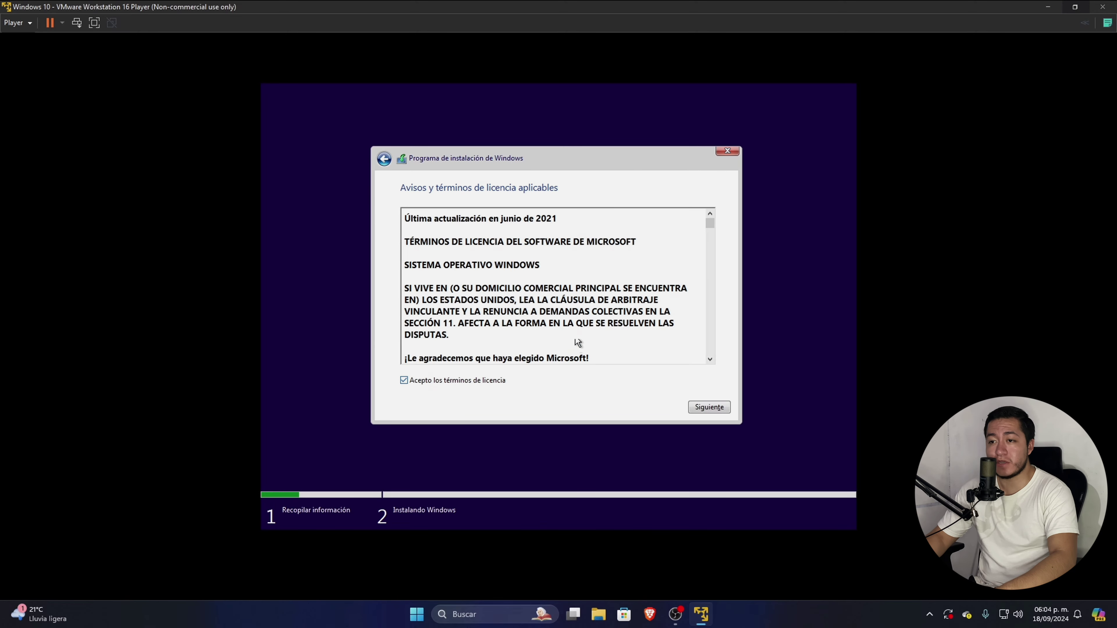
click(709, 408)
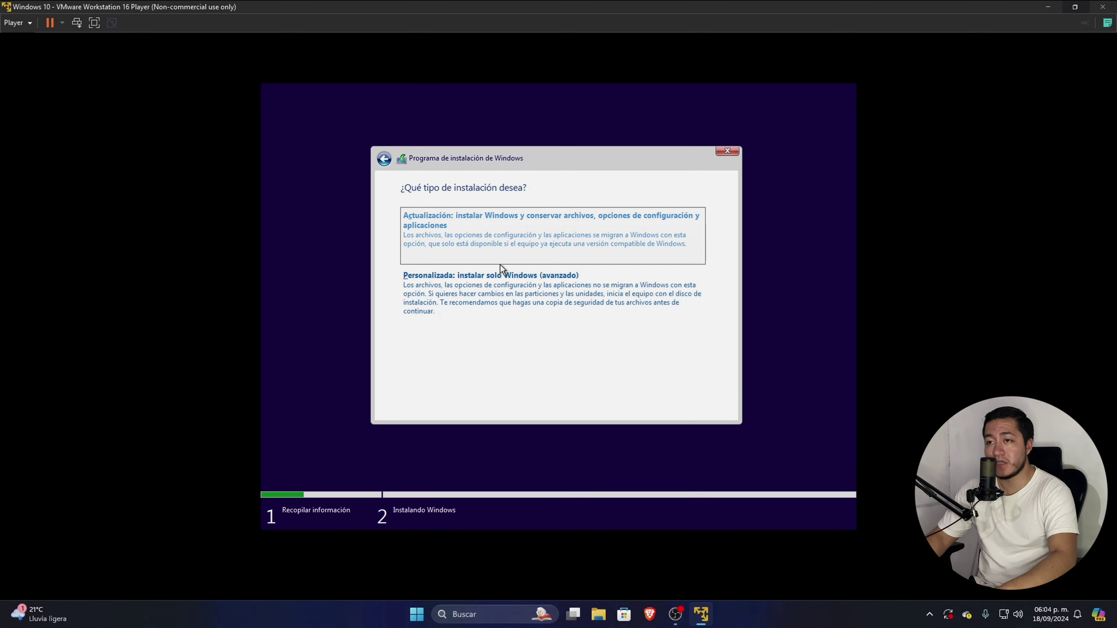
click(491, 303)
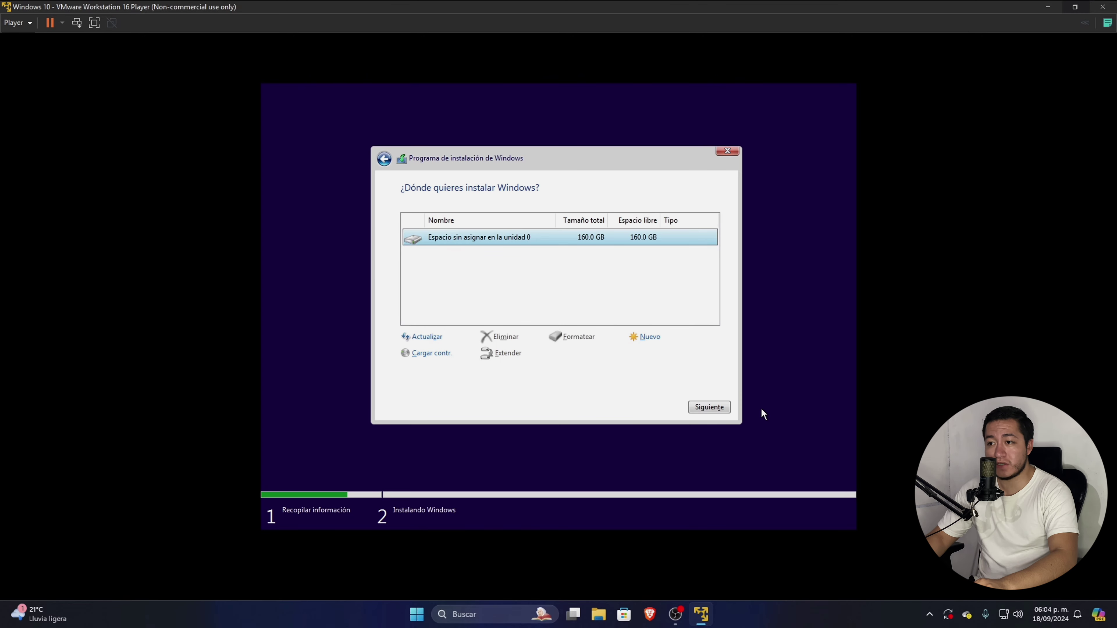
click(712, 408)
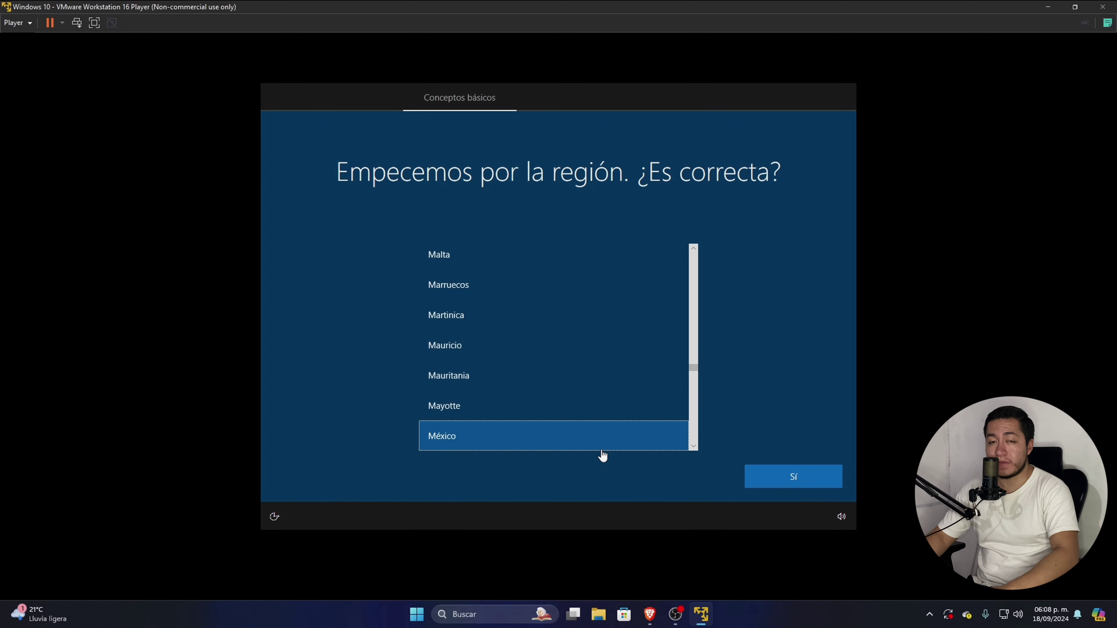
Confirm México region and Latinoamericano keyboard, then skip adding a second keyboard layout.
click(787, 481)
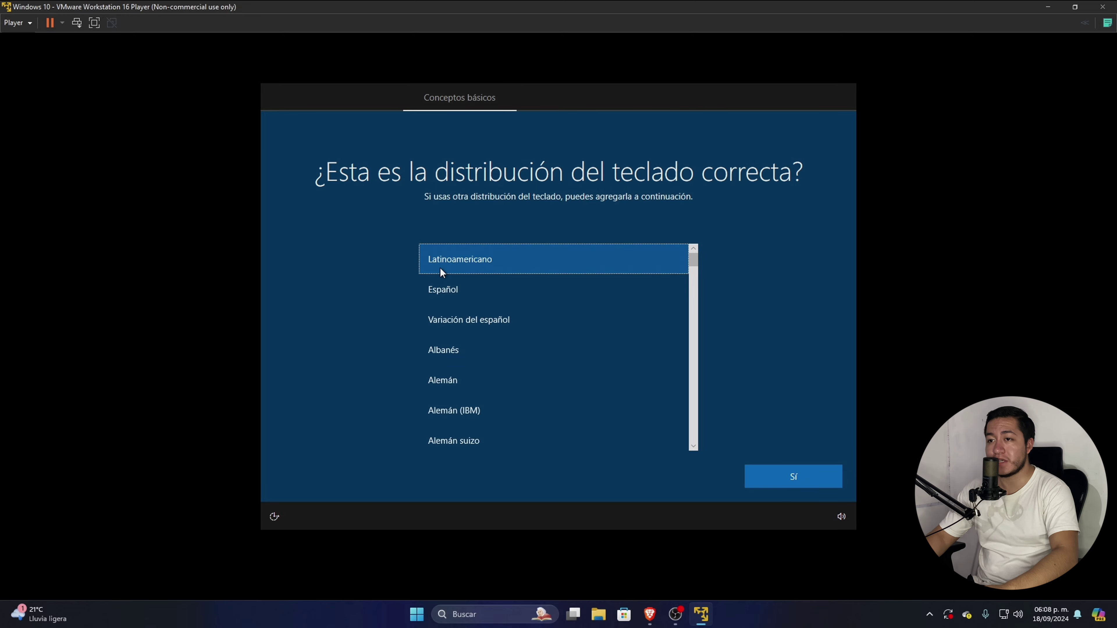
click(800, 483)
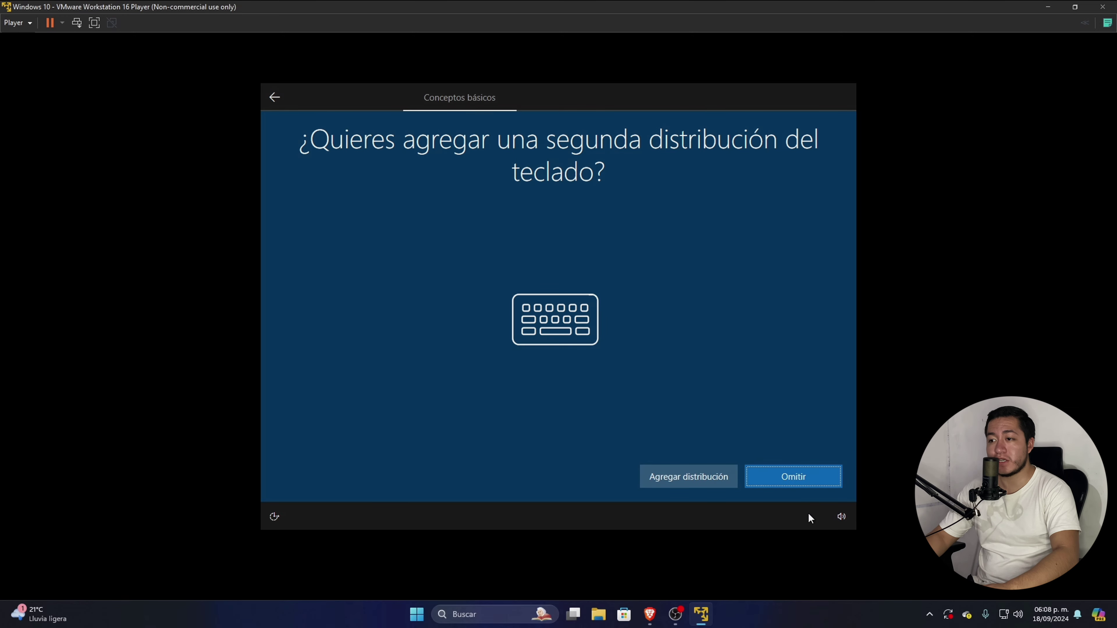
click(791, 476)
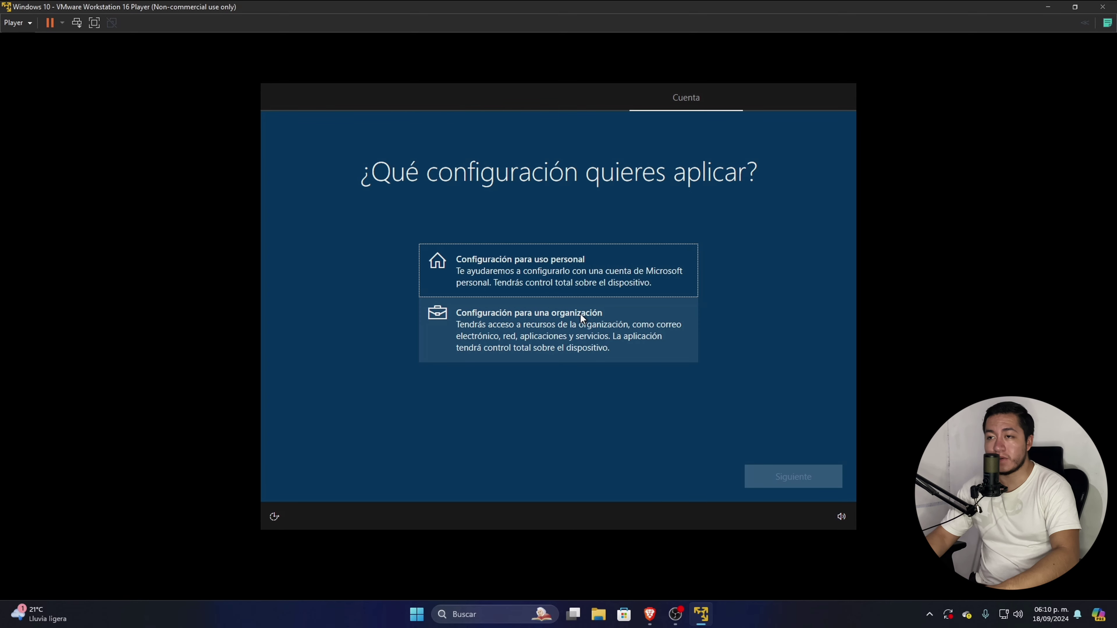